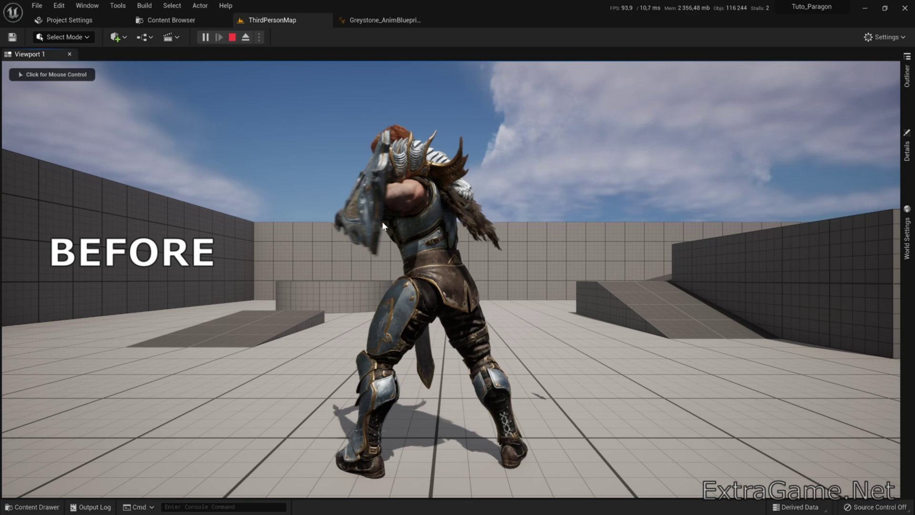
- Try out the armoured character in the running level preview
left_click(382, 222)
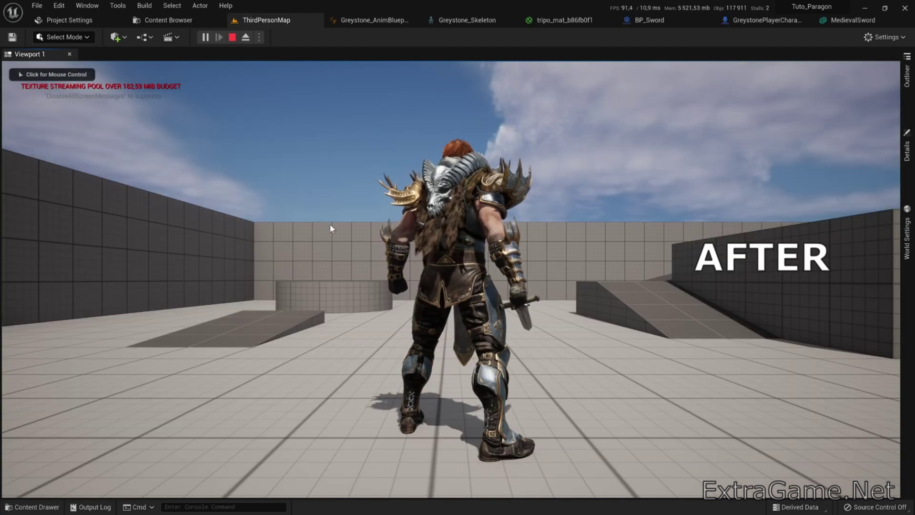
left_click(330, 224)
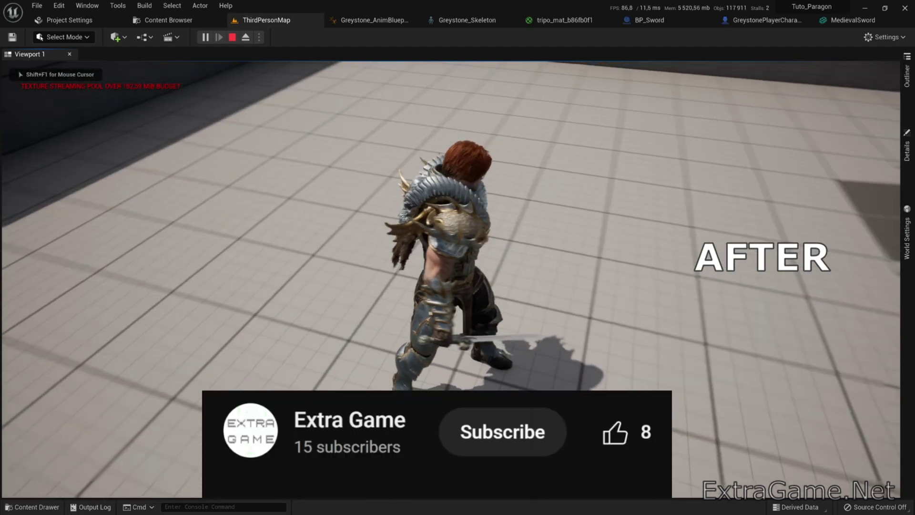
key("shift+F1")
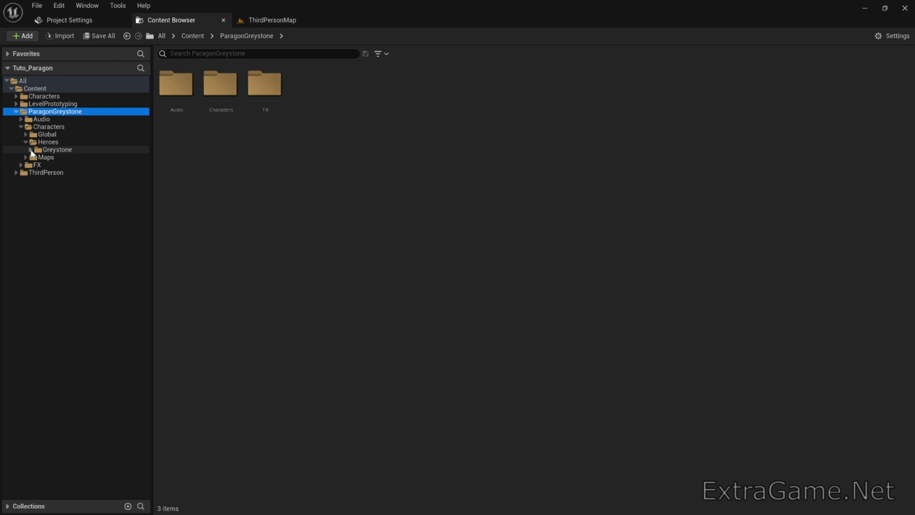
- Open Greystone_AnimBlueprint from the ParagonGreystone/Characters/Heroes/Greystone folder
left_click(47, 151)
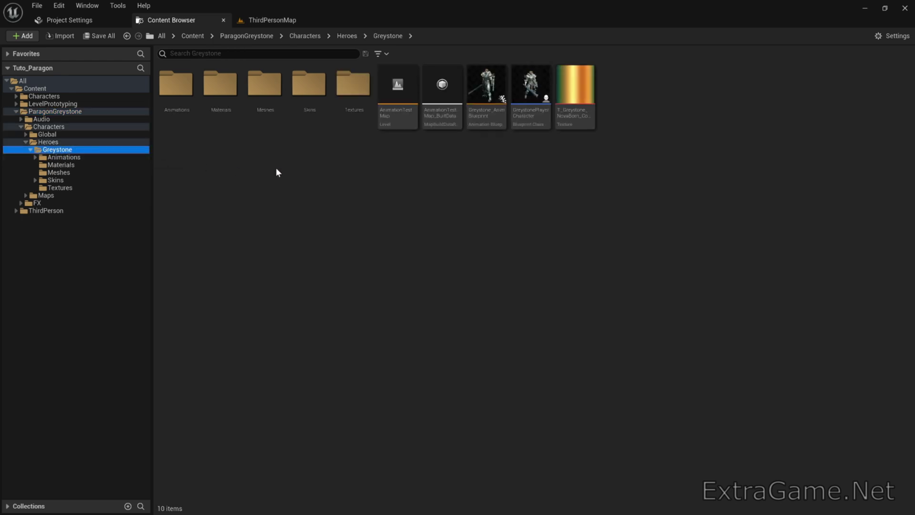
mouse_move(487, 126)
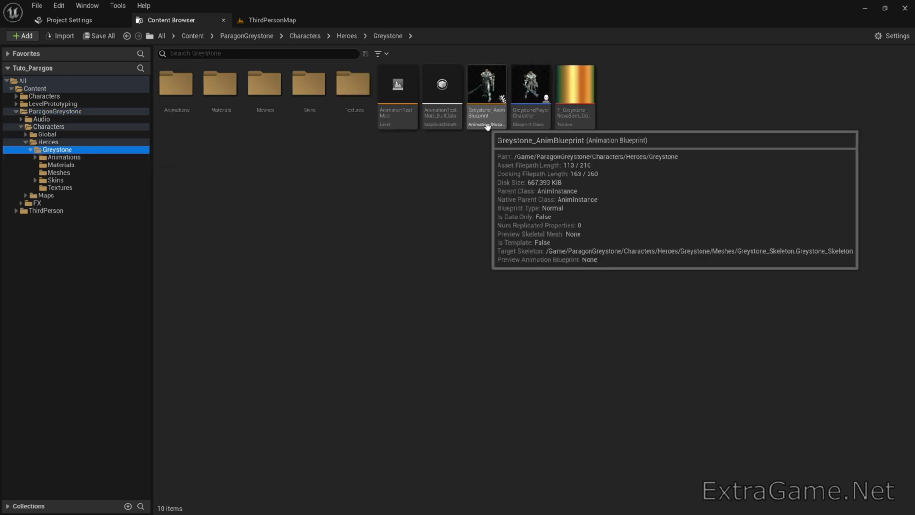
double_click(487, 119)
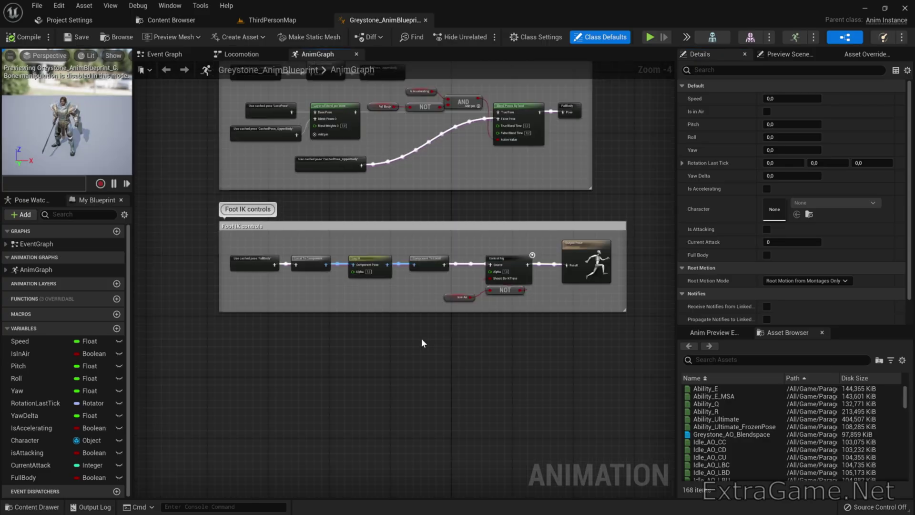
- Add a Transform (Modify) Bone node to the AnimGraph, in the empty area below the Foot IK controls group
right_click(421, 338)
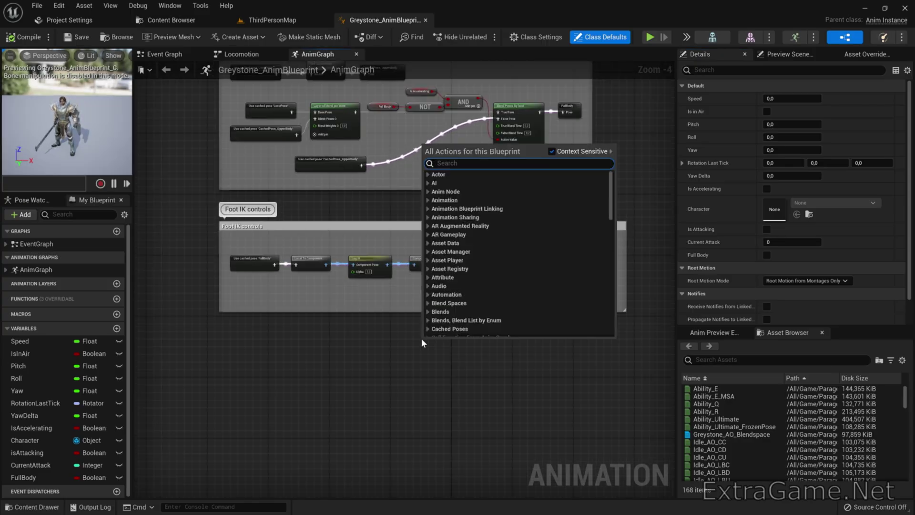
type("transfor")
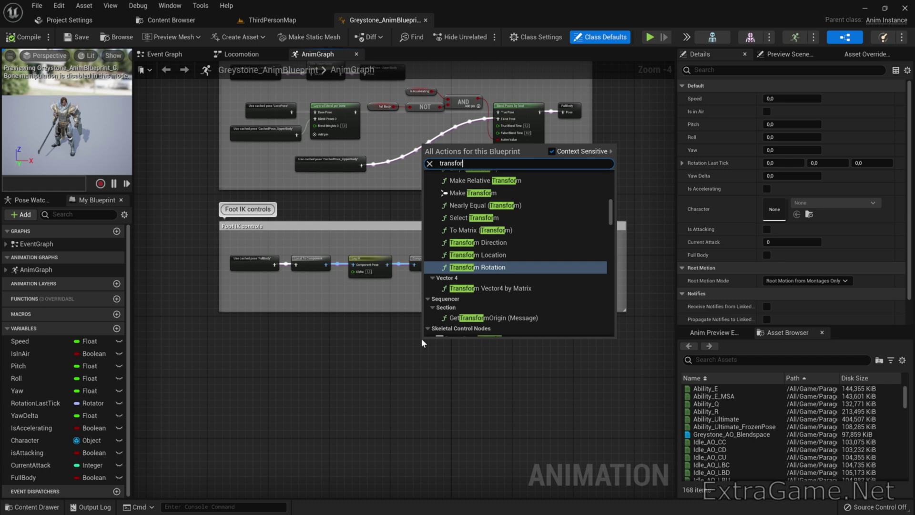
type("m bo")
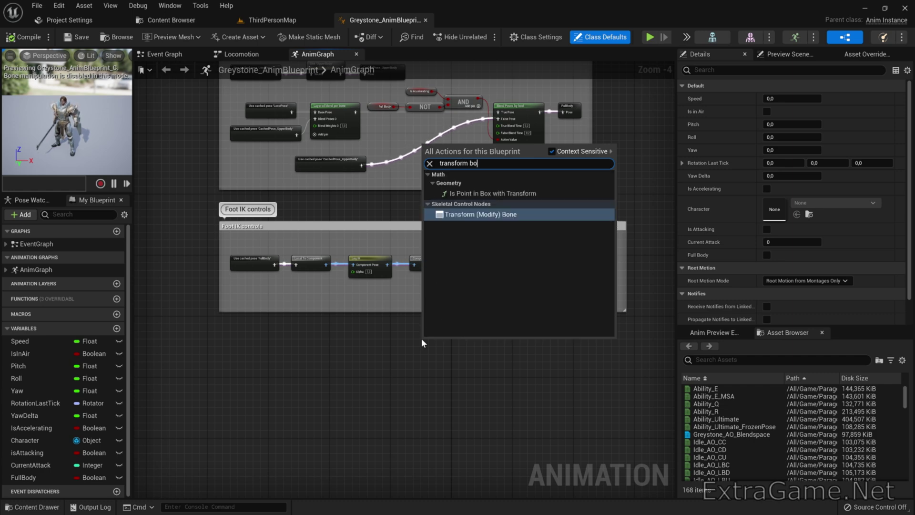
left_click(477, 214)
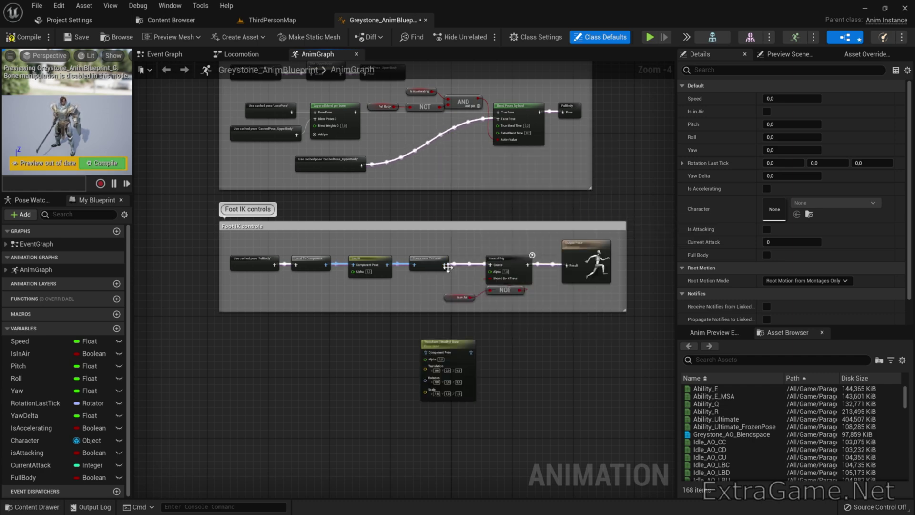
scroll(448, 343, "up", 4)
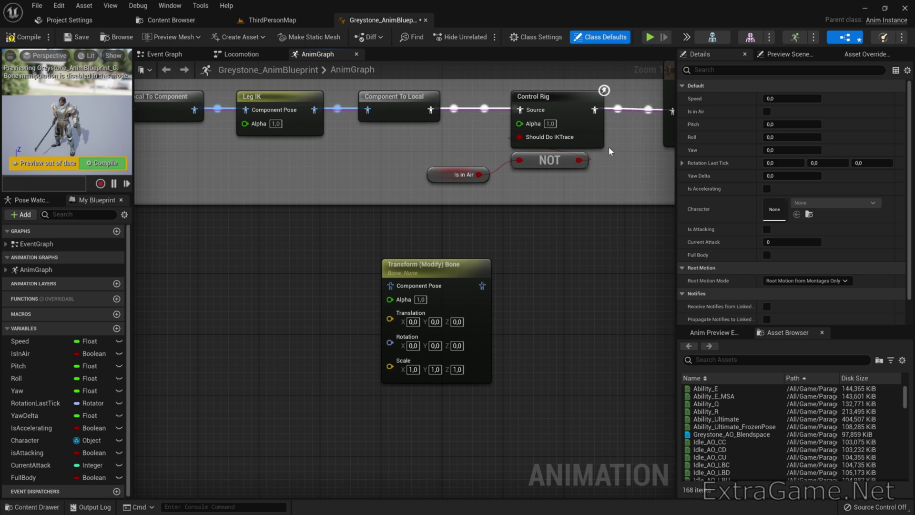
- Open the Greystone skeleton and set its bone drawing to All Hierarchy
left_click(712, 38)
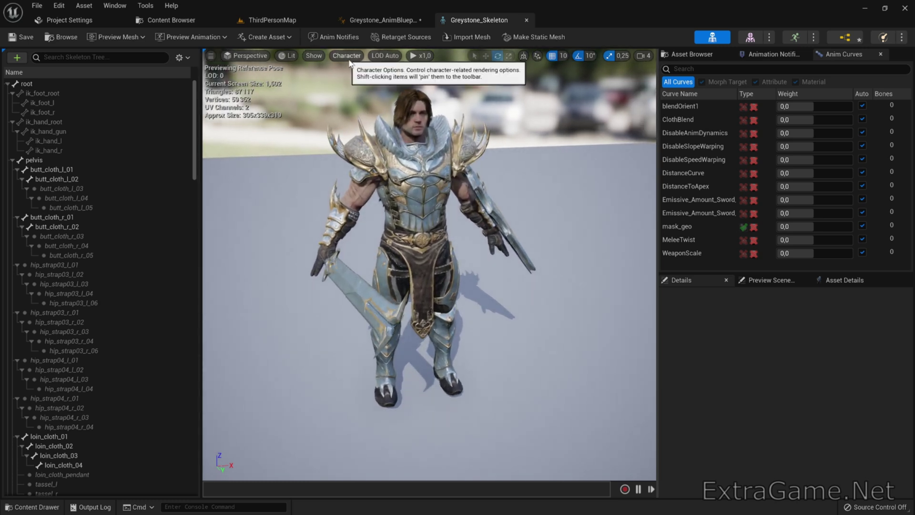
left_click(348, 57)
mouse_move(359, 105)
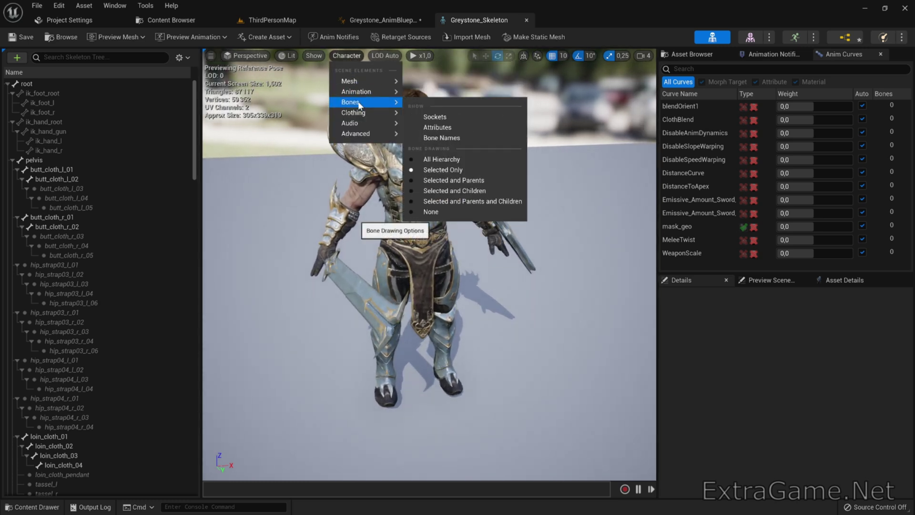
left_click(433, 160)
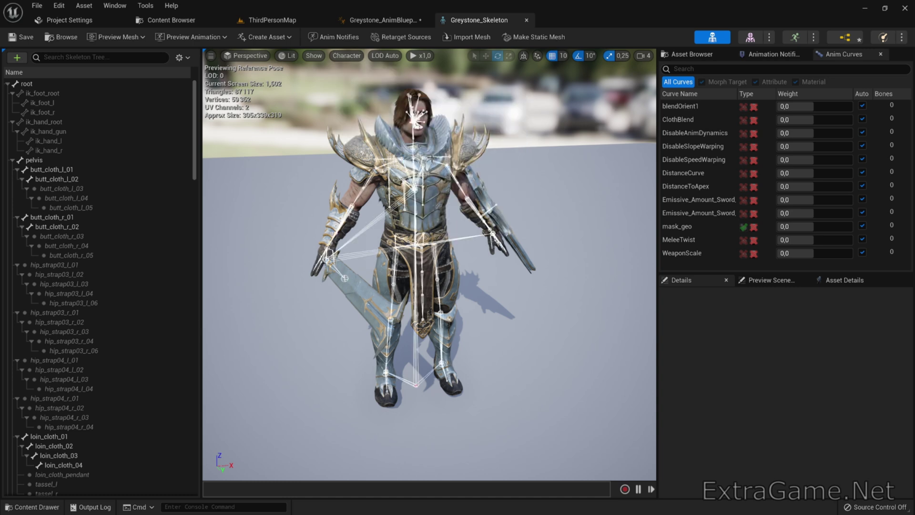
- Hide the character mesh in the skeleton preview, leaving only the bones drawn
left_click(347, 56)
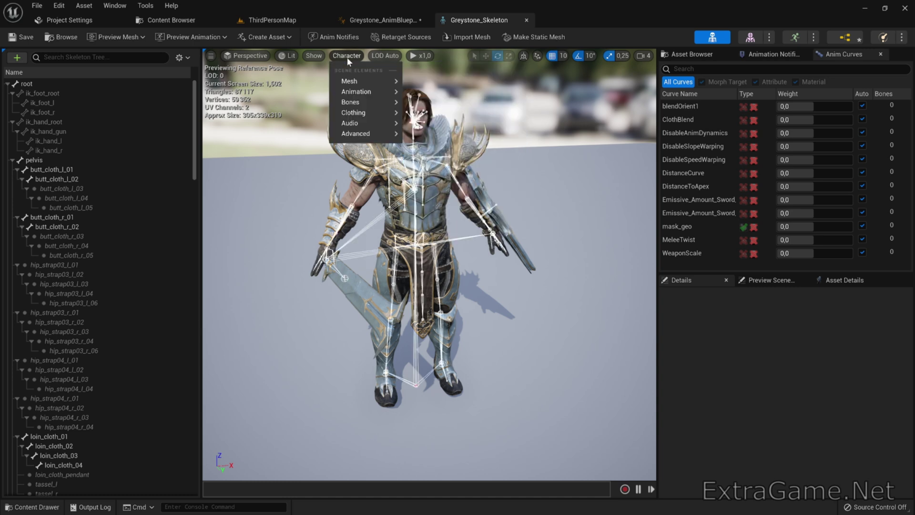
mouse_move(357, 83)
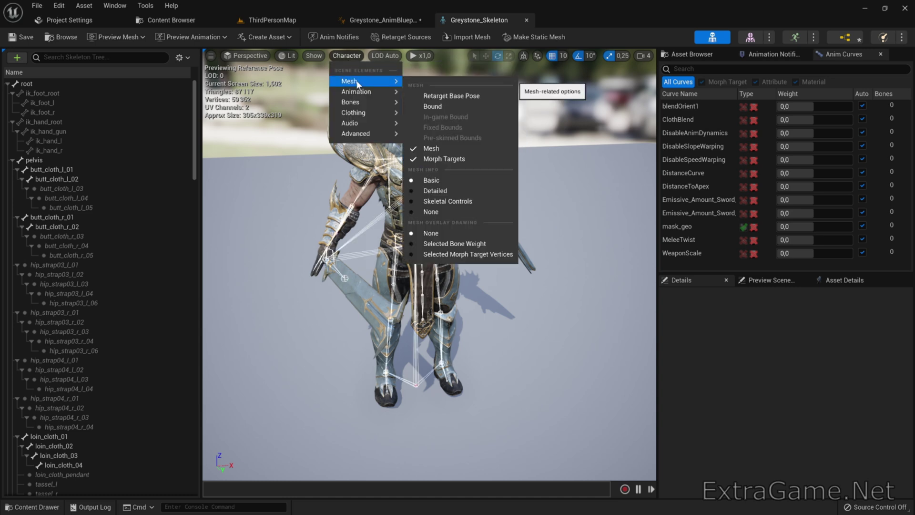
left_click(431, 149)
right_click_drag(410, 201, 410, 201)
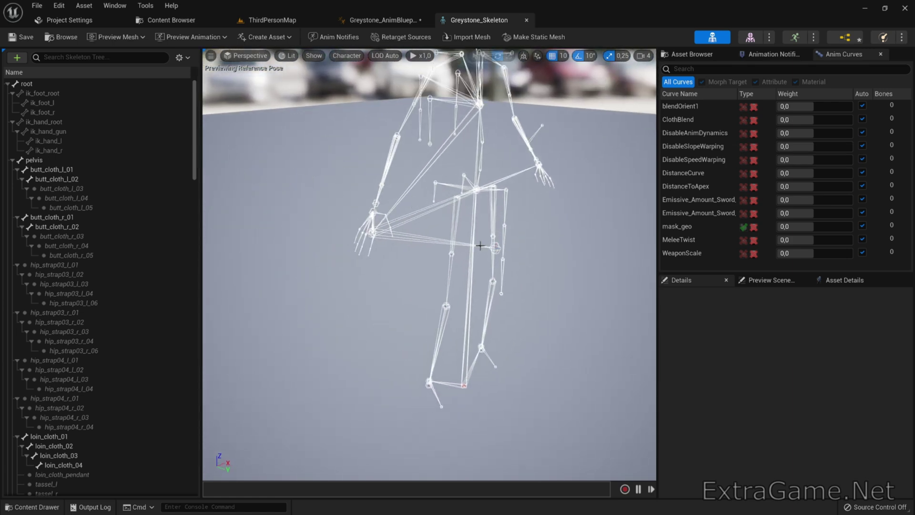
- Show the mesh to locate the sword, hide it again, and select the sword_bottom bone at the character's right hand
left_click(345, 57)
mouse_move(355, 82)
left_click(432, 148)
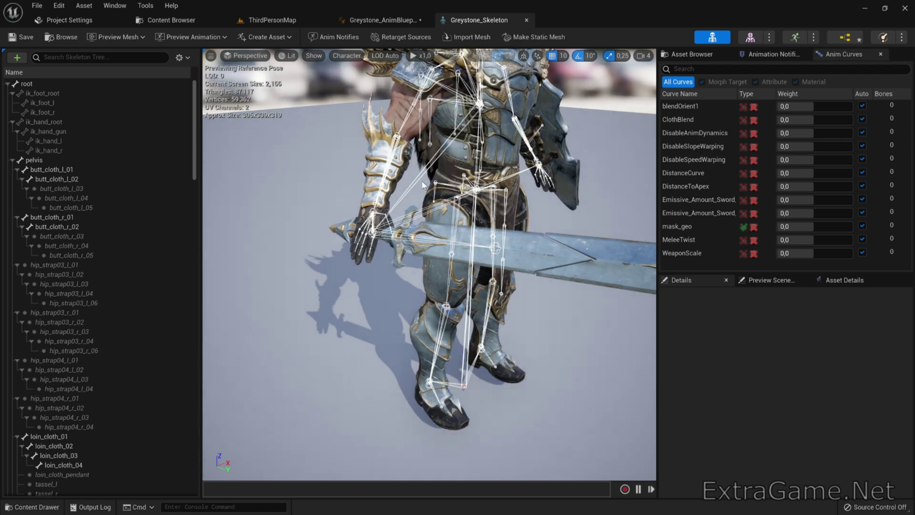
left_click(345, 58)
mouse_move(356, 82)
left_click(429, 151)
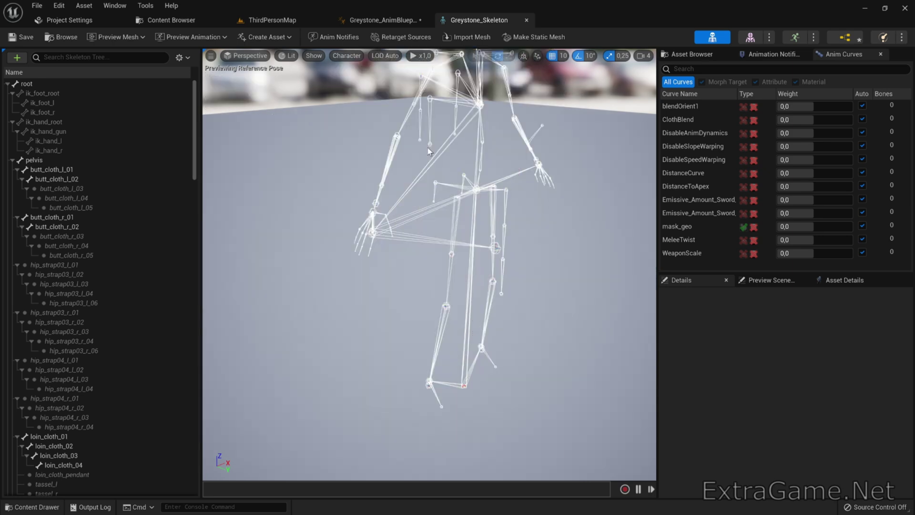
left_click(412, 239)
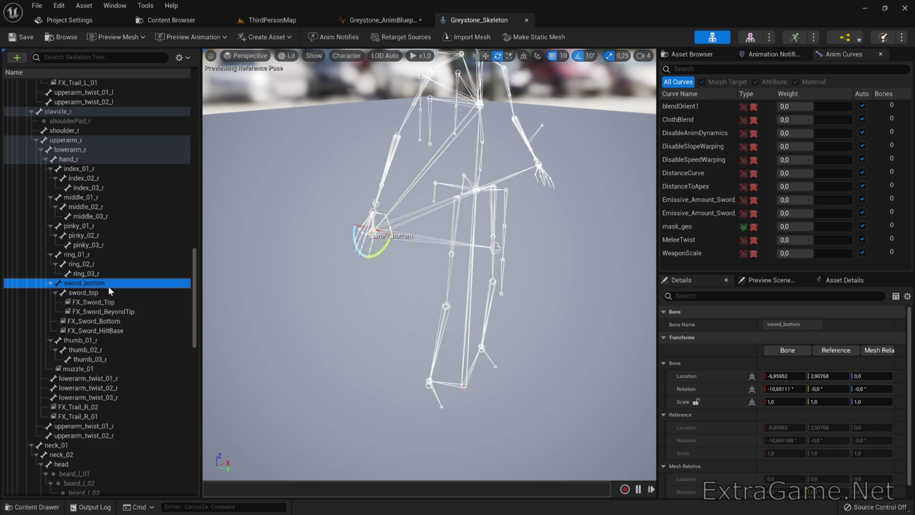
- Back in Greystone_AnimBlueprint, set the Transform (Modify) Bone node's Bone to Modify to sword_bottom
left_click(381, 20)
left_click(424, 266)
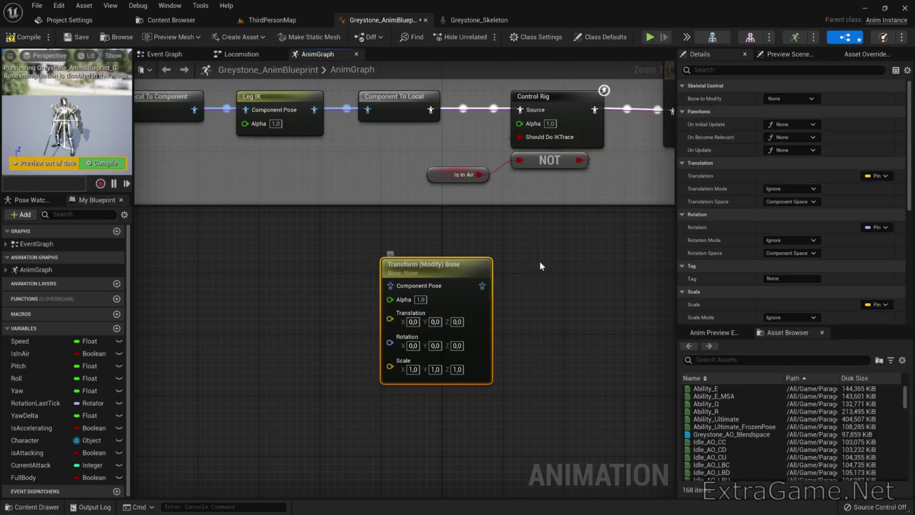
left_click(790, 99)
type("sword")
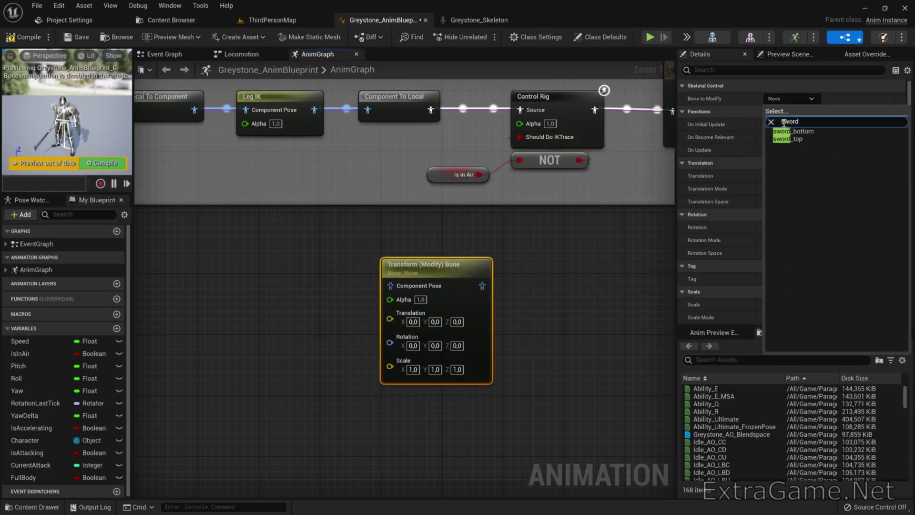
left_click(801, 131)
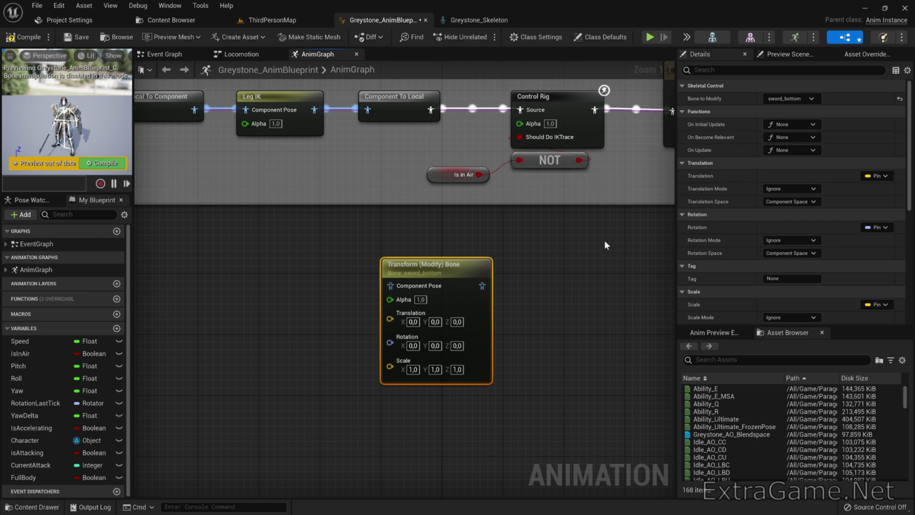
- Set the sword_bottom node's Scale to 0 on X, Y and Z
right_click_drag(604, 240, 487, 243)
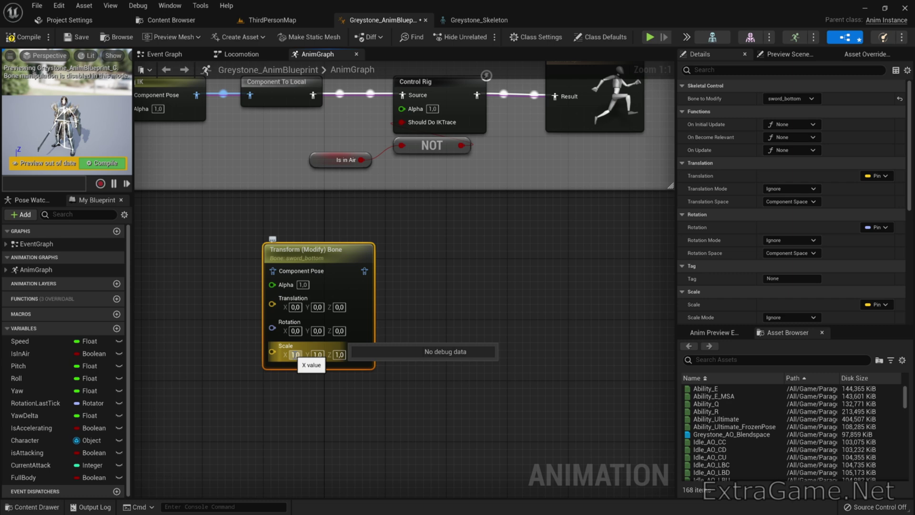
type("0")
key("Tab")
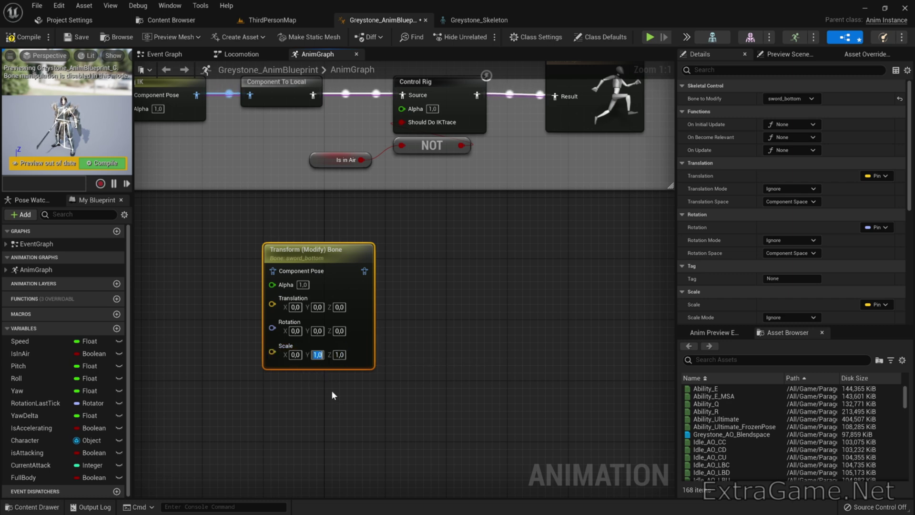
type("0")
key("Tab")
type("0")
key("Return")
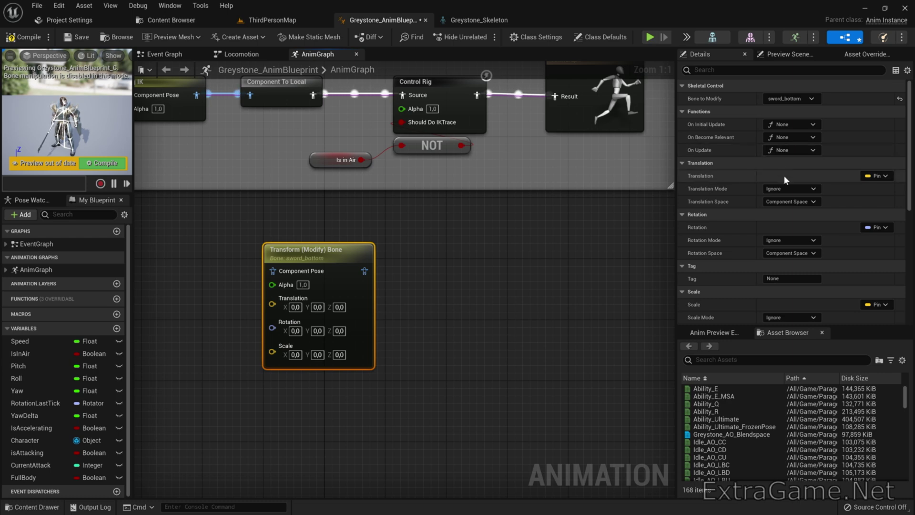
- Set the sword_bottom node's Scale Mode to Replace Existing, and compile and save the animation blueprint
scroll(769, 190, "down", 5)
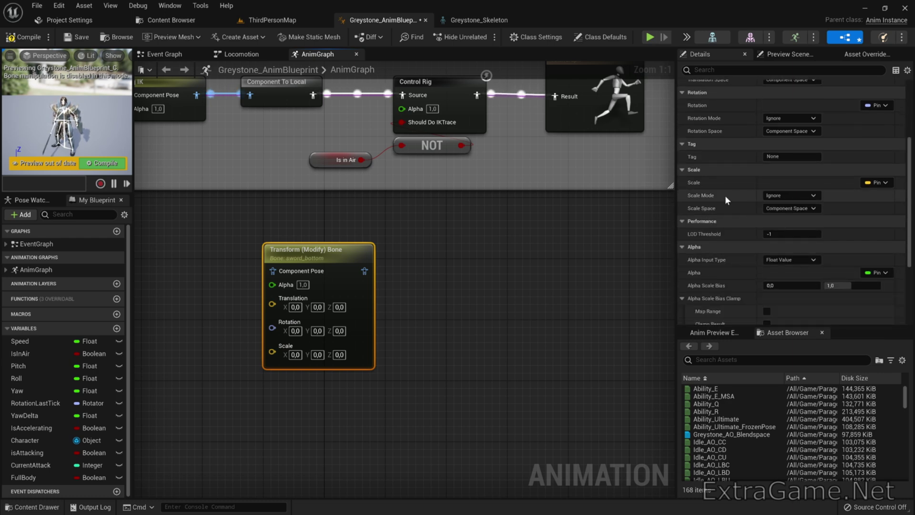
left_click(773, 196)
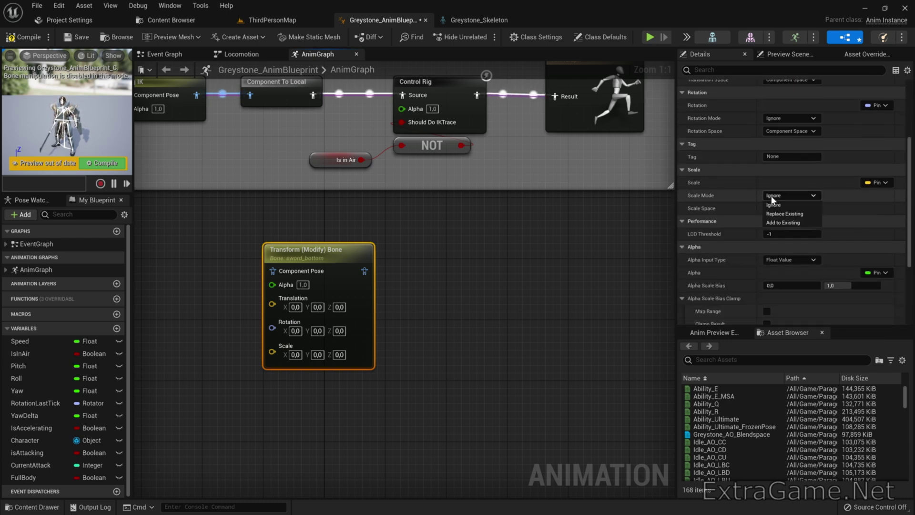
left_click(791, 214)
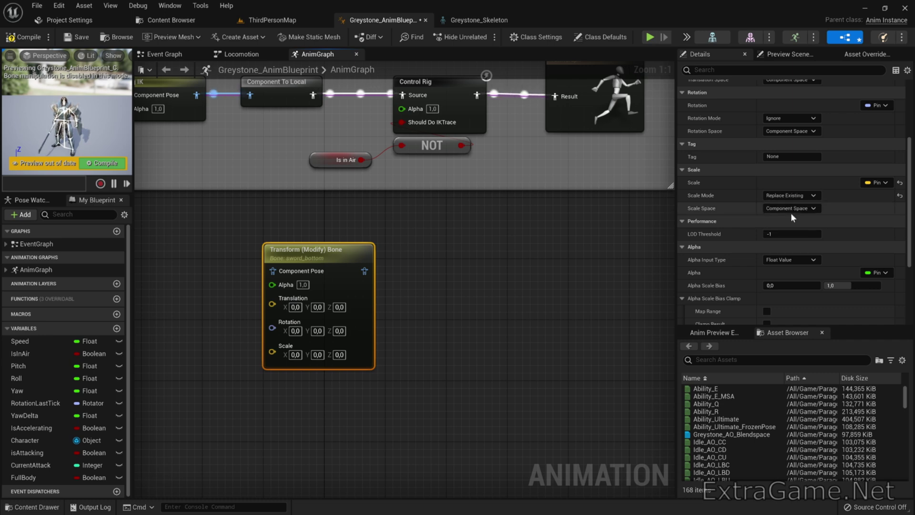
left_click(29, 39)
left_click(79, 38)
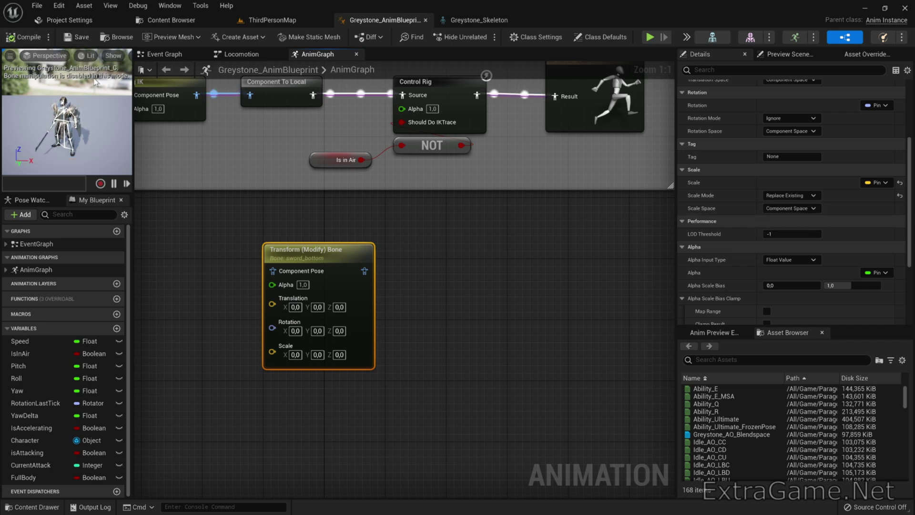
- Add a second Transform (Modify) Bone node beside the sword_bottom node
right_click(452, 251)
type("trans")
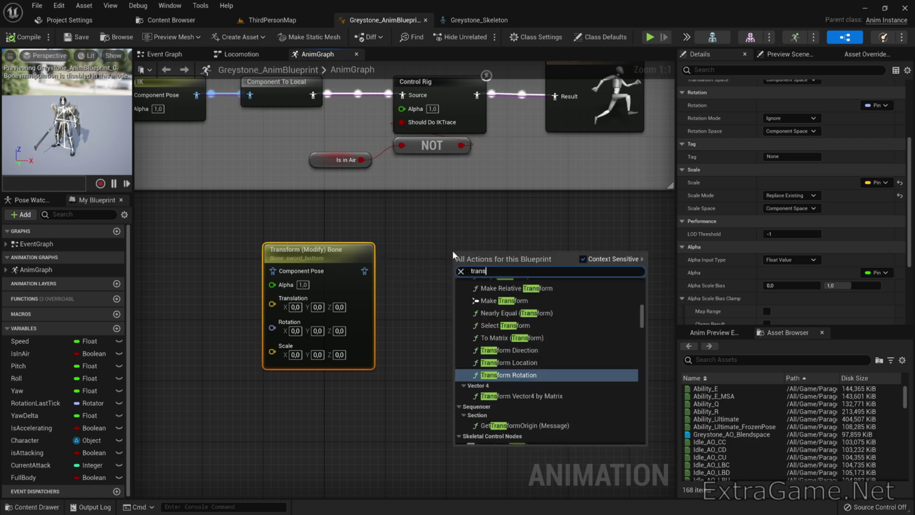
type("form bon")
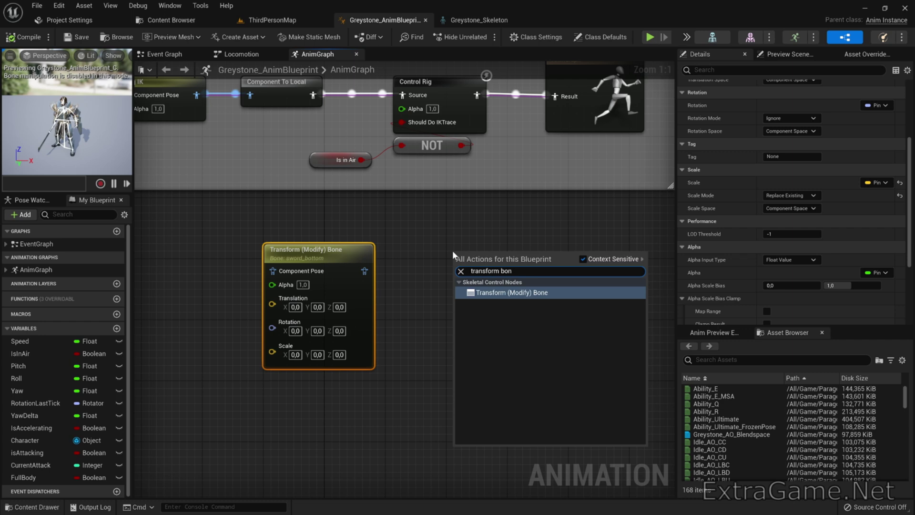
key("Return")
left_click(469, 255)
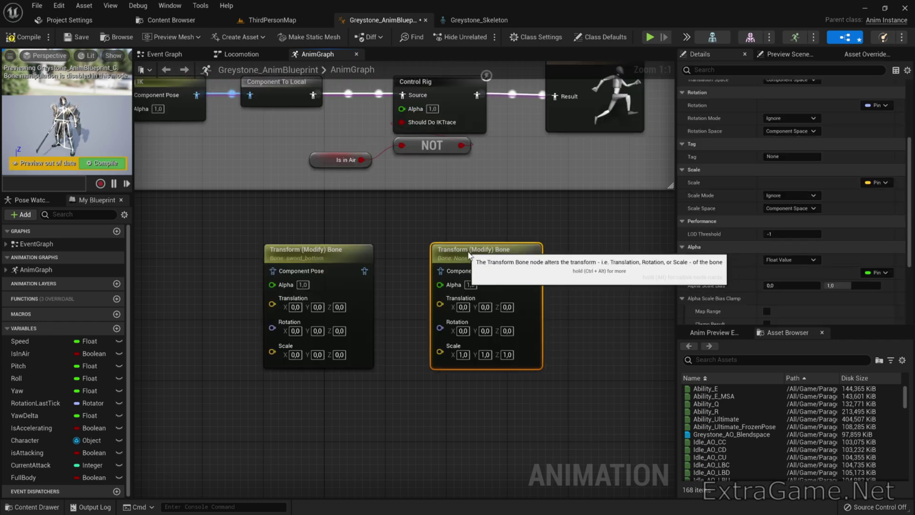
- Return to the Greystone skeleton and select the shield_outer bone near the character's left forearm
left_click(473, 21)
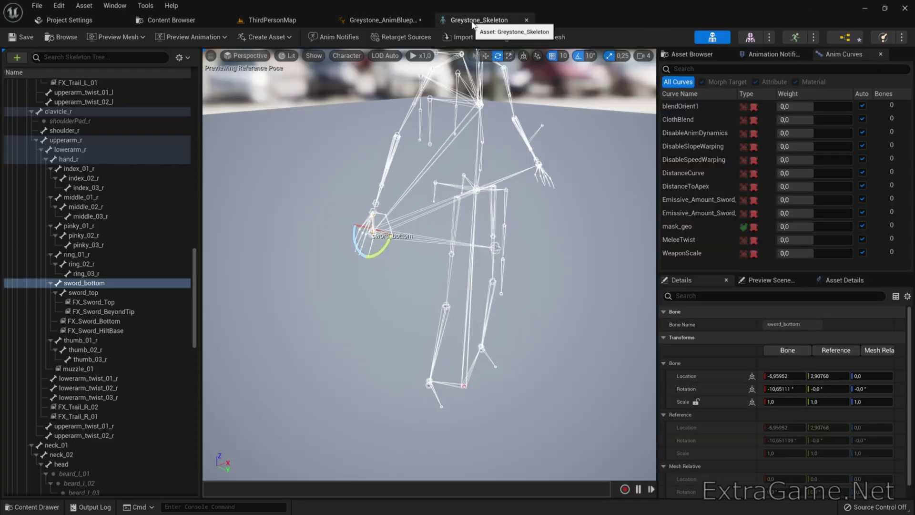
left_click(542, 127)
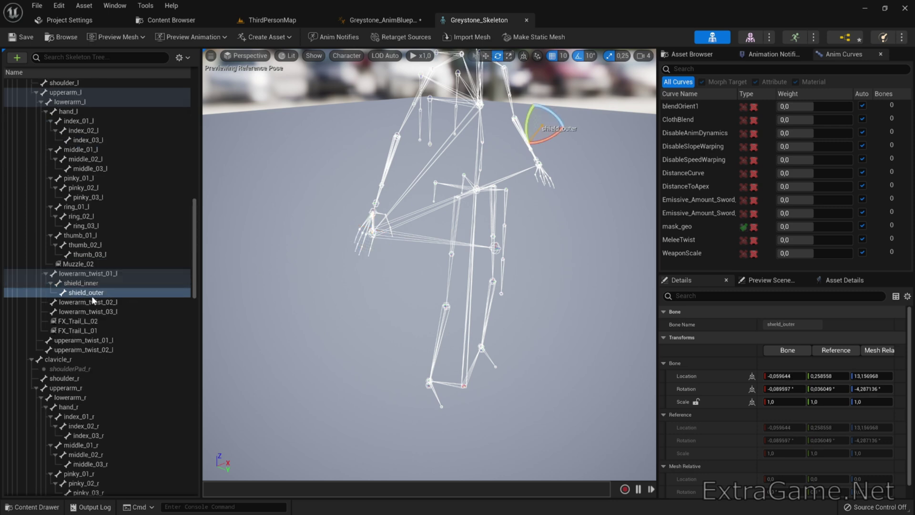
- Select the shield_inner bone in the skeleton, and set the second Transform (Modify) Bone node's Bone to Modify to shield_inner in the animation blueprint
left_click(115, 284)
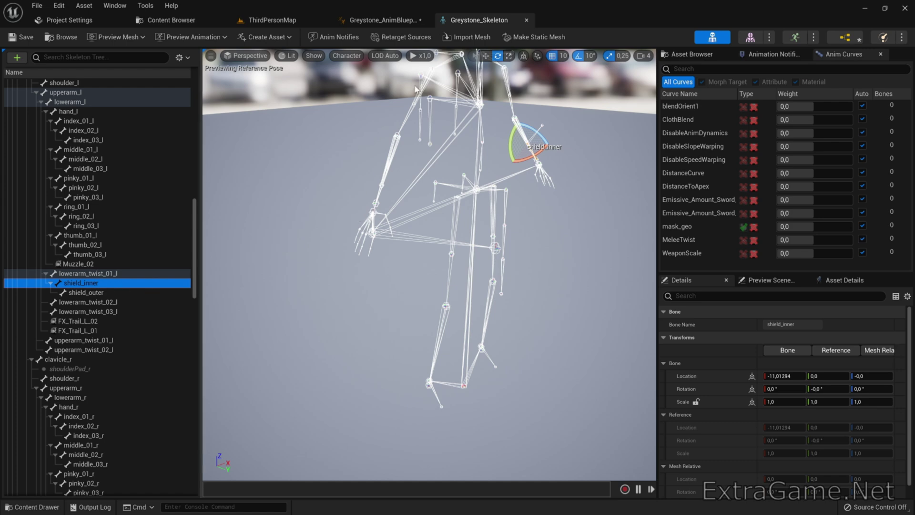
left_click(393, 22)
scroll(762, 139, "up", 5)
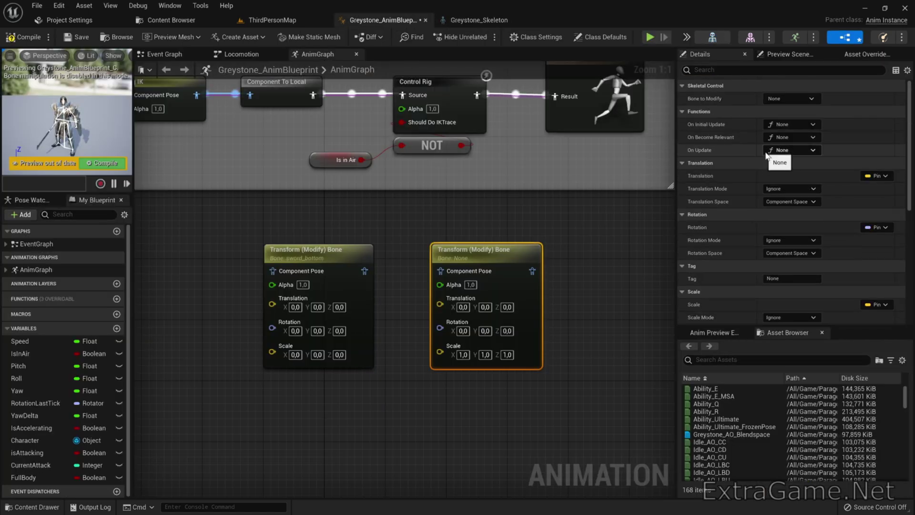
left_click(791, 98)
type("shield")
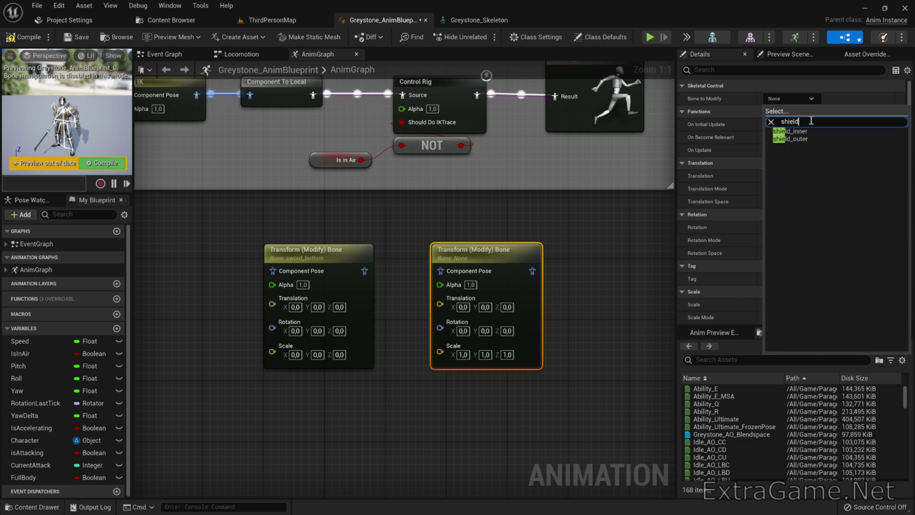
left_click(798, 134)
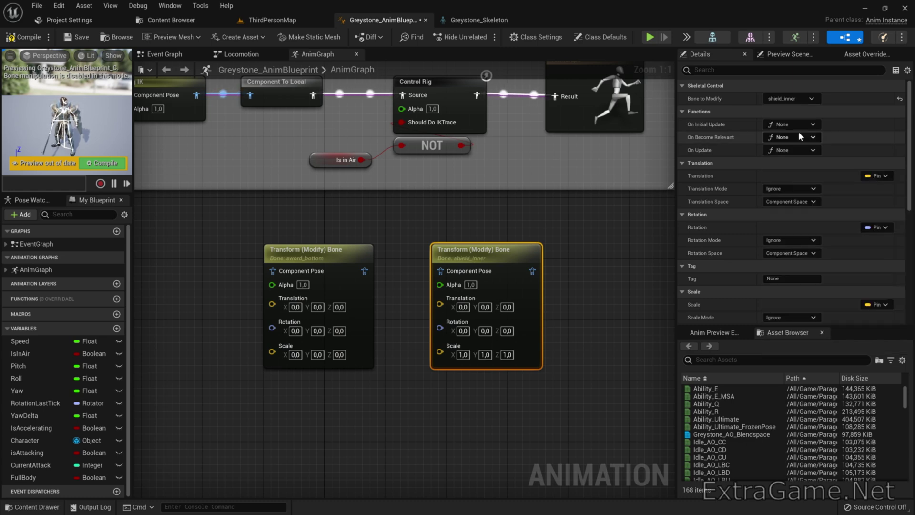
- Set the shield_inner node's Scale to 0 on X, Y and Z
left_click(462, 354)
type("0")
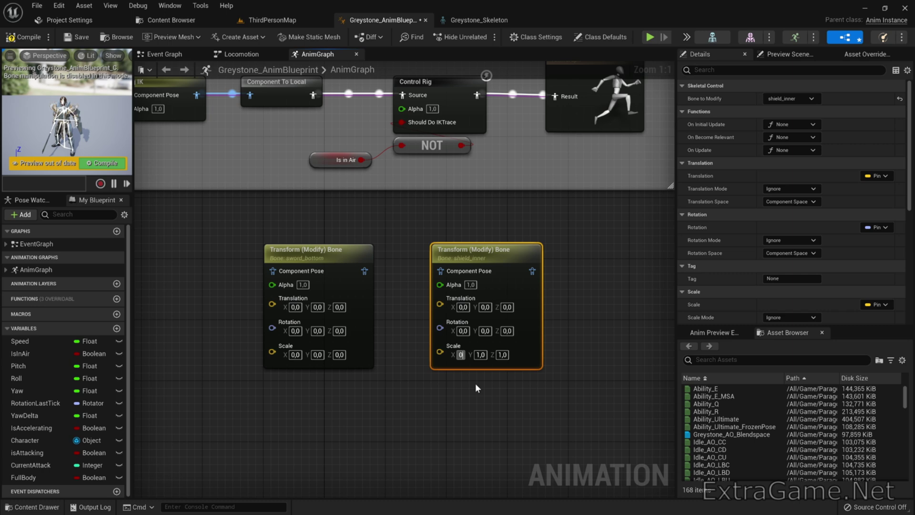
key("Tab")
type("0")
key("Tab")
type("0")
key("Tab")
- Set the shield_inner node's Scale Mode to Replace Existing
scroll(745, 201, "down", 5)
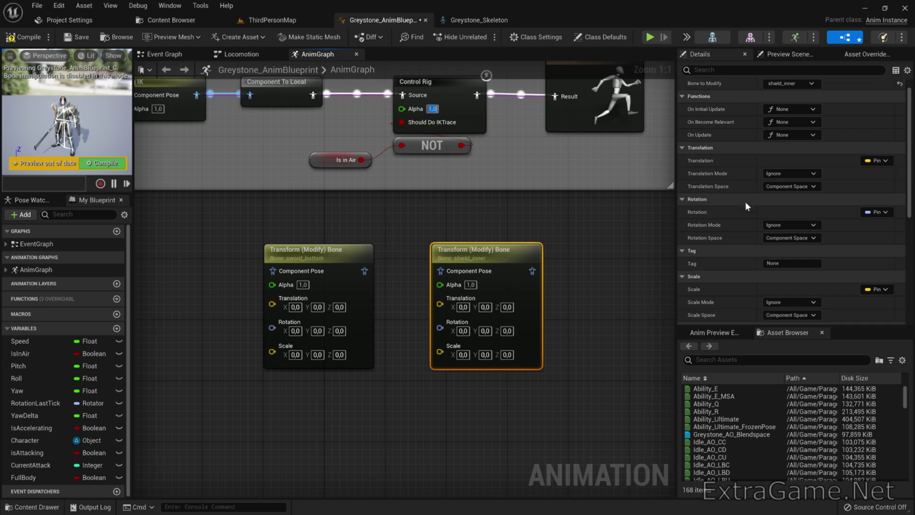
left_click(789, 180)
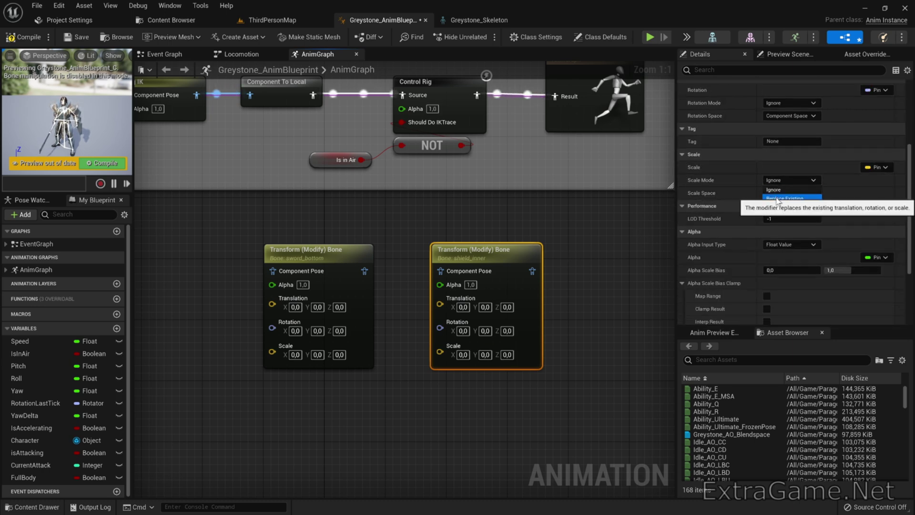
left_click(777, 197)
- Wire the pose from Leg IK through the sword_bottom and shield_inner nodes into Component To Local
scroll(400, 224, "down", 6)
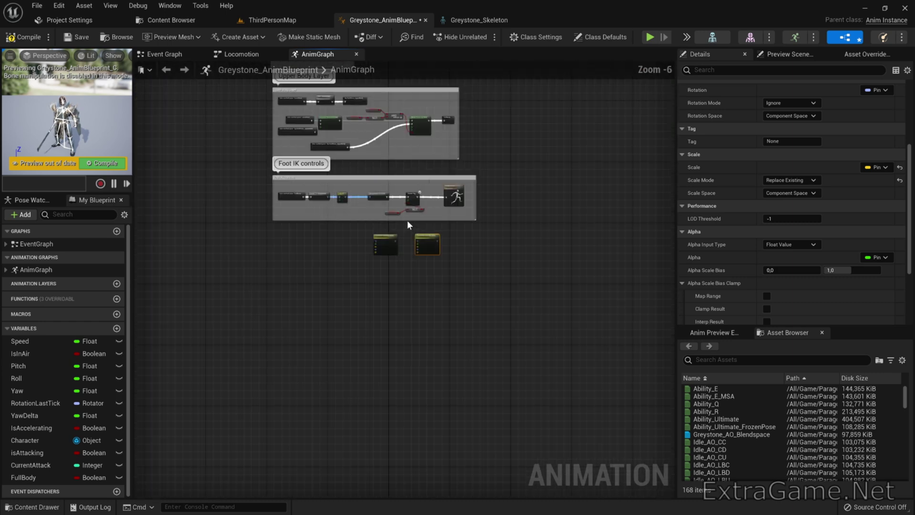
scroll(407, 220, "up", 4)
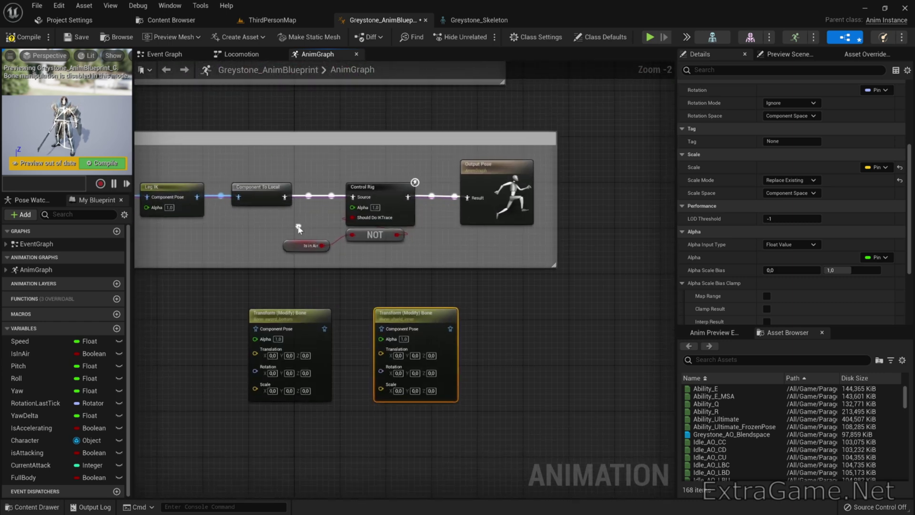
left_click(294, 225)
left_click_drag(197, 197, 205, 212)
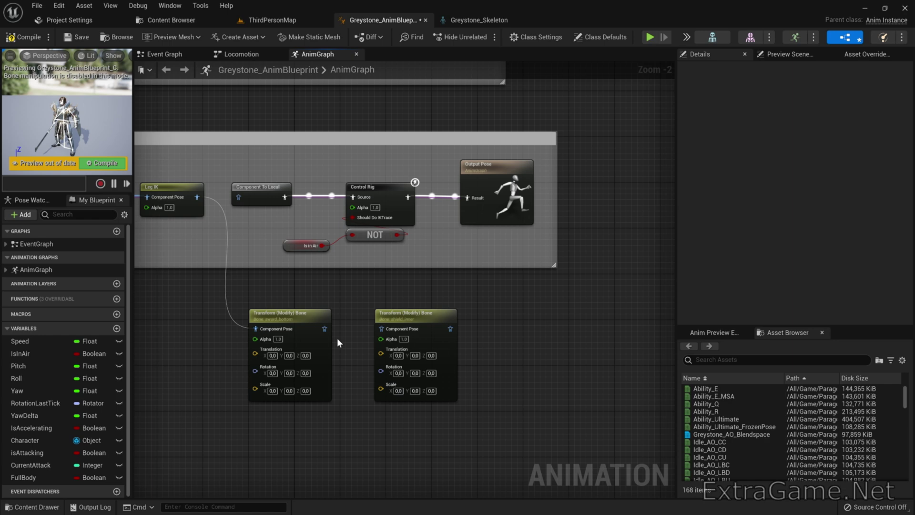
left_click_drag(382, 328, 382, 328)
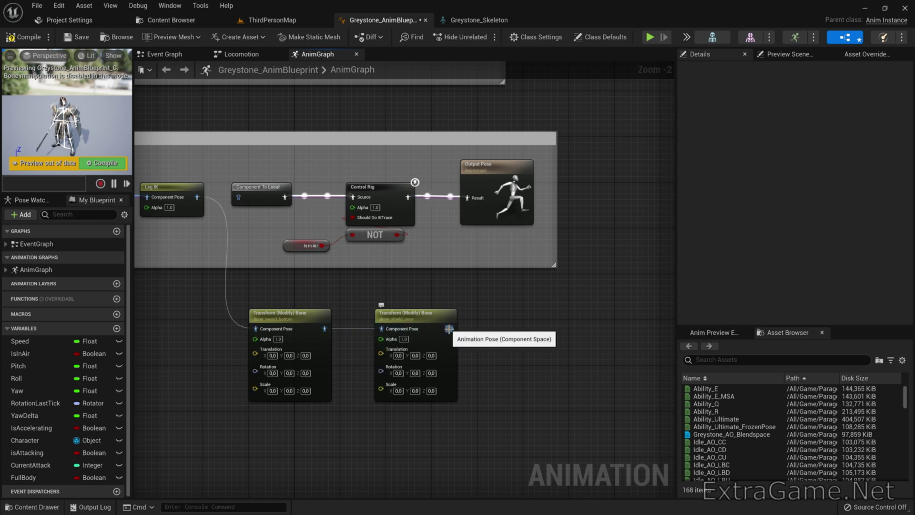
left_click_drag(448, 329, 245, 259)
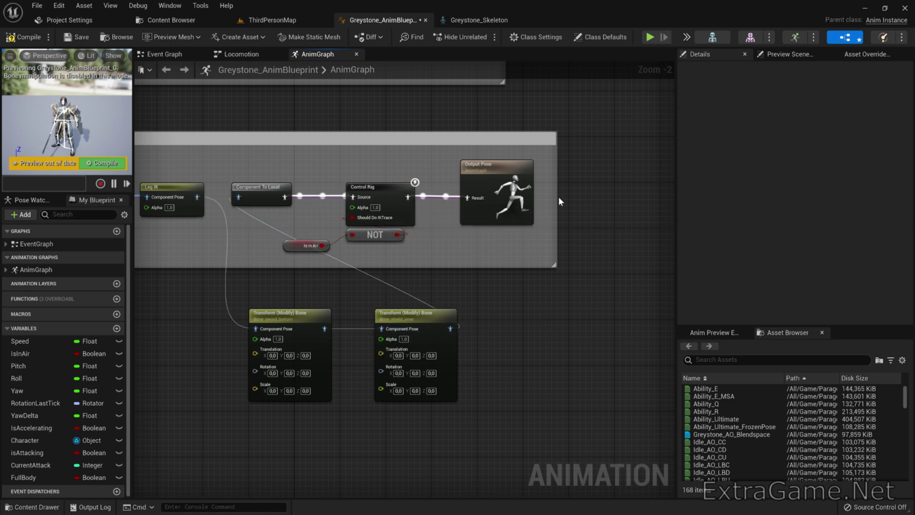
- Arrange the two Transform (Modify) Bone nodes between Leg IK and Component To Local inside the enlarged Foot IK controls comment, and compile the animation blueprint
scroll(345, 312, "down", 2)
left_click_drag(487, 242, 855, 228)
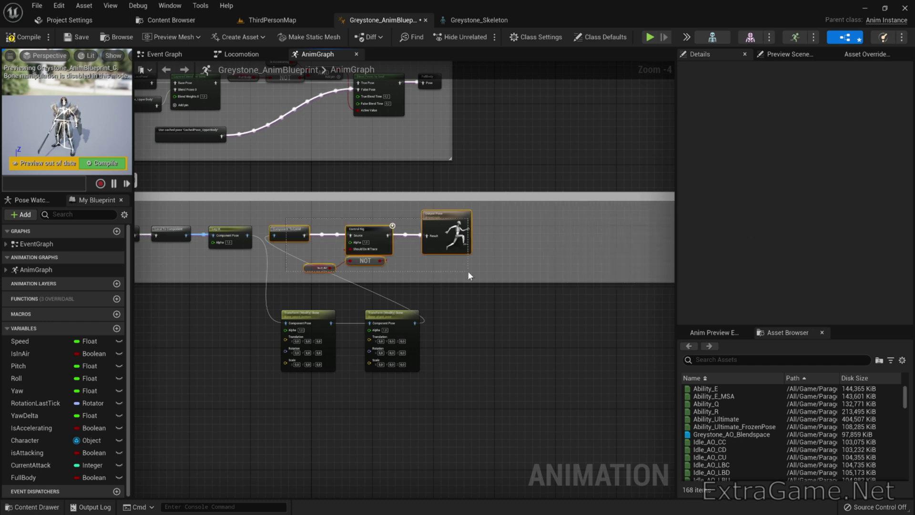
left_click_drag(467, 271, 469, 272)
left_click_drag(442, 216, 635, 212)
left_click_drag(267, 300, 419, 350)
left_click_drag(396, 315, 400, 226)
left_click_drag(458, 283, 457, 318)
right_click_drag(457, 329, 372, 337)
left_click_drag(366, 221, 553, 281)
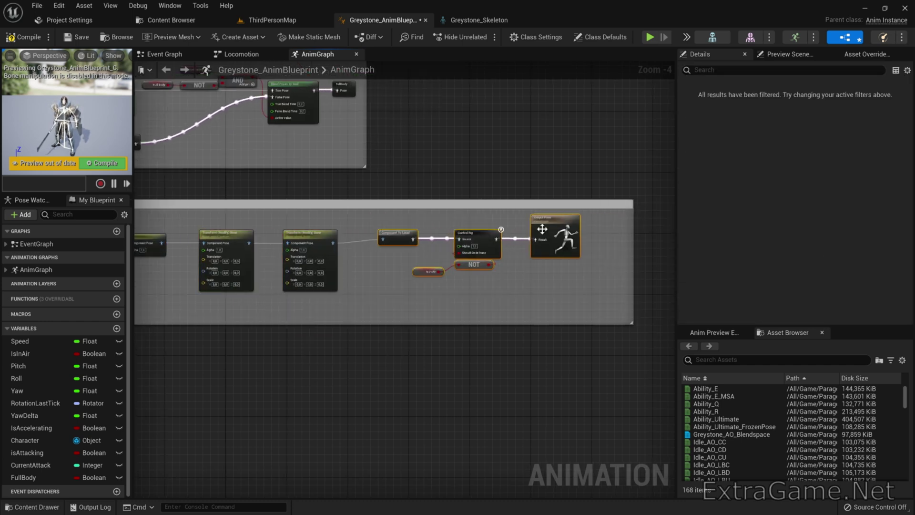
left_click_drag(542, 229, 538, 233)
left_click(439, 302)
left_click(27, 38)
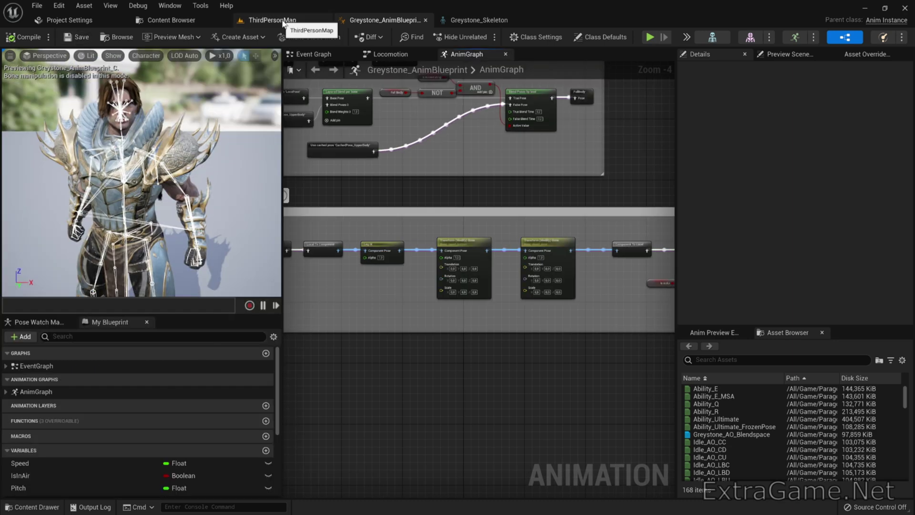
- Play ThirdPersonMap and check the character's start animation and hands without the sword and shield
left_click(283, 21)
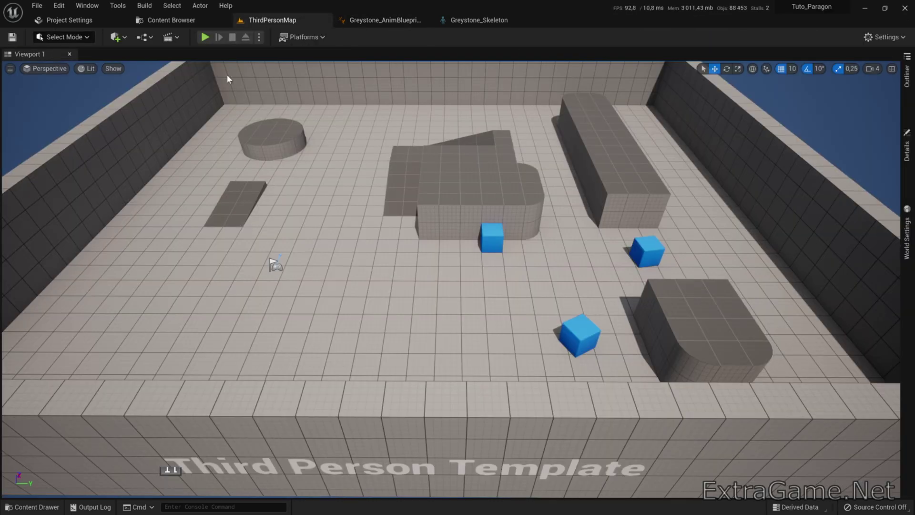
left_click(205, 37)
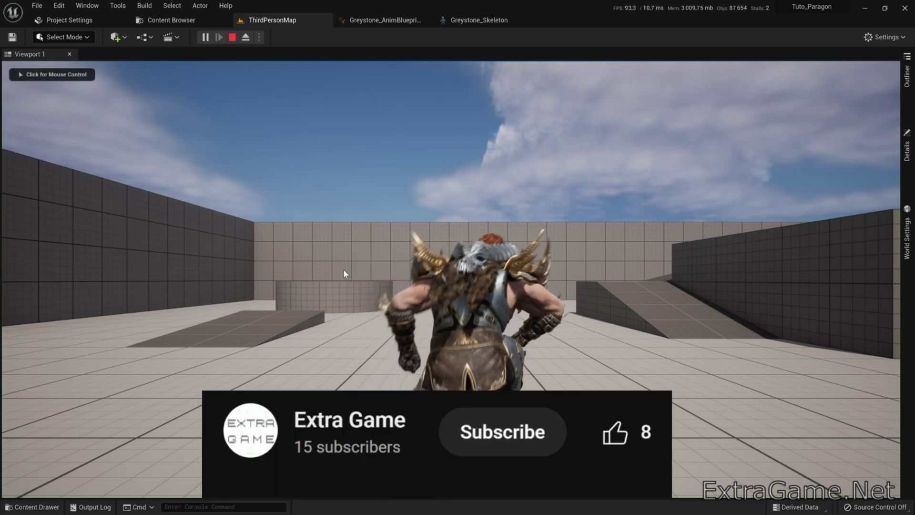
left_click(384, 298)
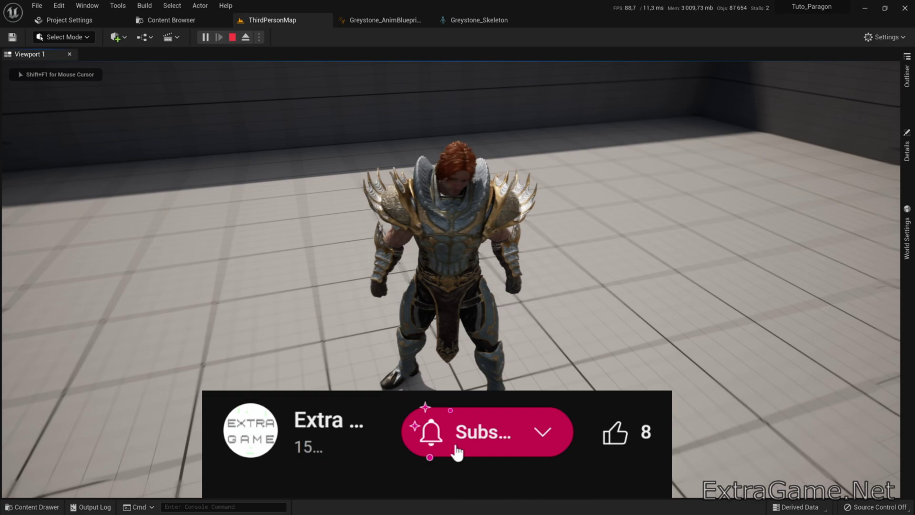
key("w")
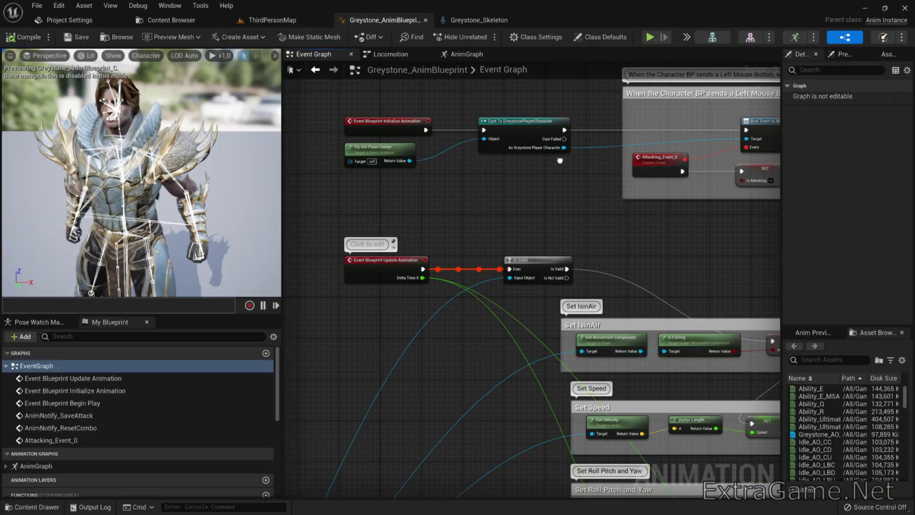
- Find the Event Blueprint Begin Play node in the animation blueprint's event graph and open the montage used by its Montage Play node
right_click_drag(560, 160, 419, 364)
right_click_drag(436, 273, 400, 398)
scroll(437, 277, "up", 1)
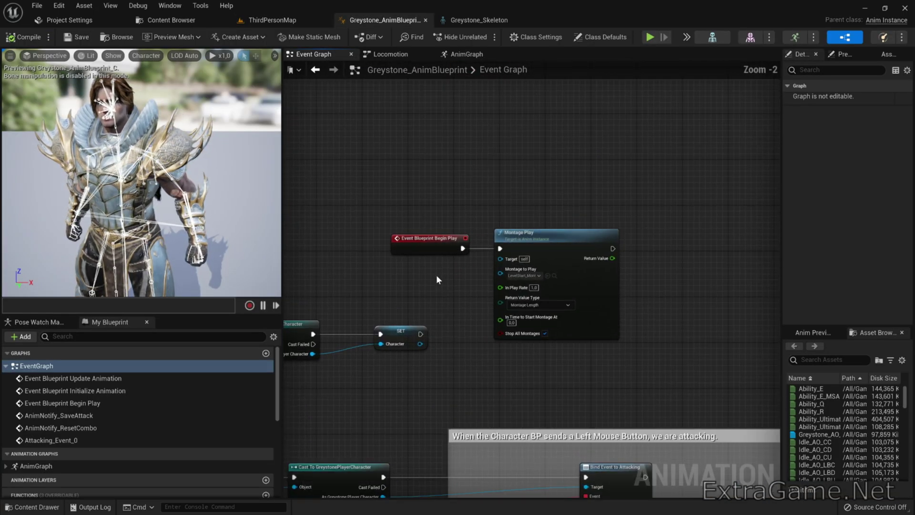
scroll(436, 274, "up", 2)
right_click_drag(441, 270, 412, 277)
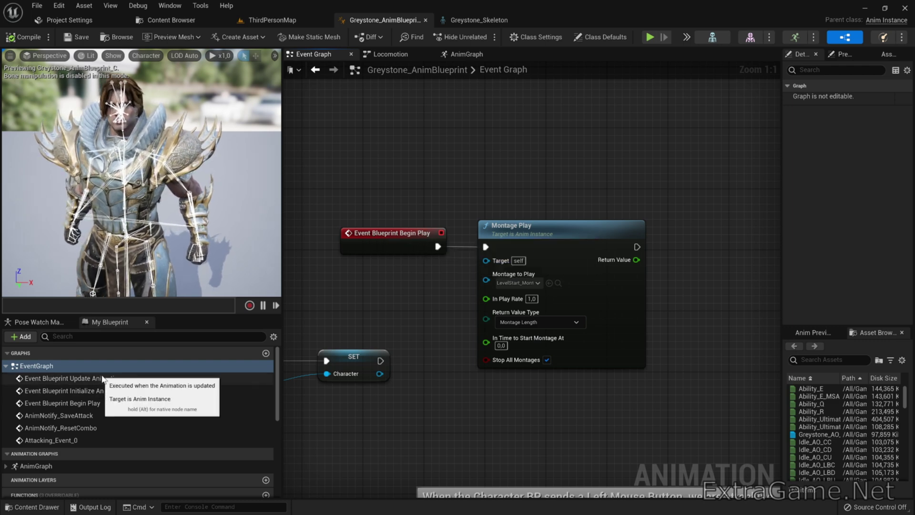
double_click(82, 403)
right_click_drag(479, 337, 329, 295)
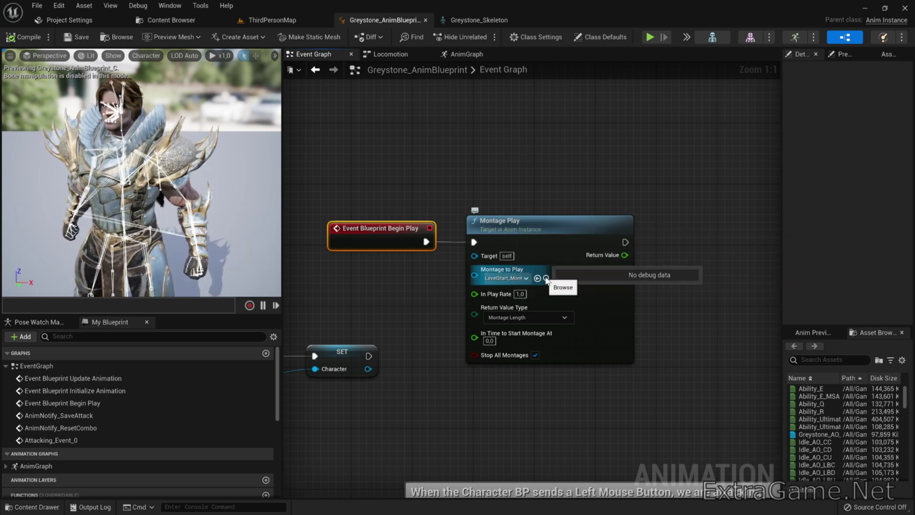
left_click(546, 278)
double_click(762, 373)
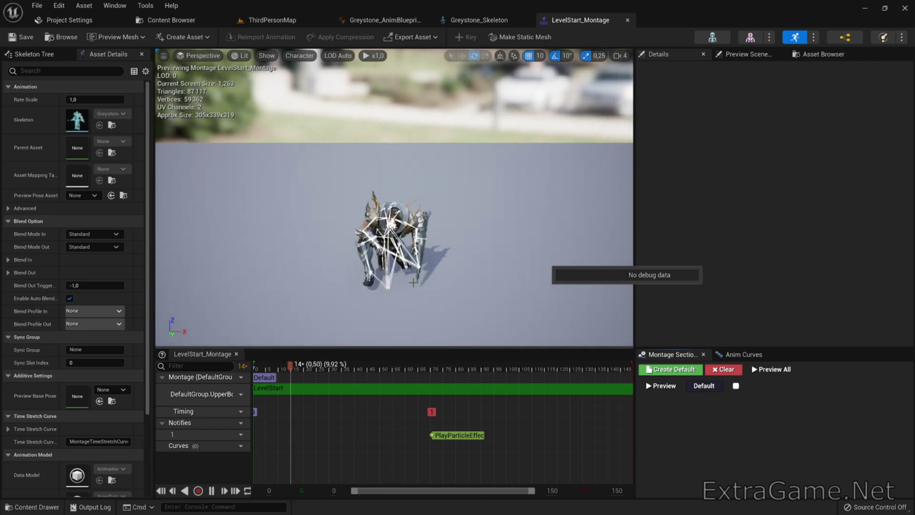
- Disconnect Event Blueprint Begin Play from Montage Play in the animation blueprint, and start playing ThirdPersonMap
left_click(385, 20)
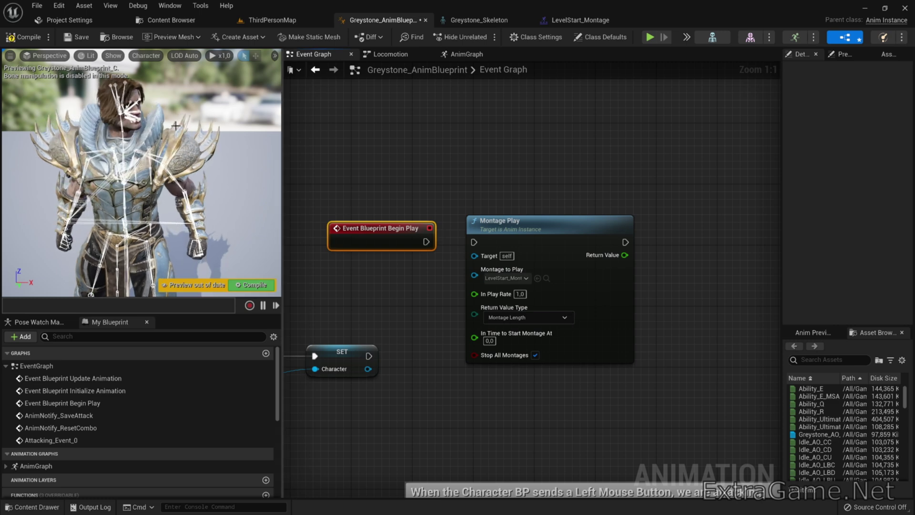
left_click(261, 21)
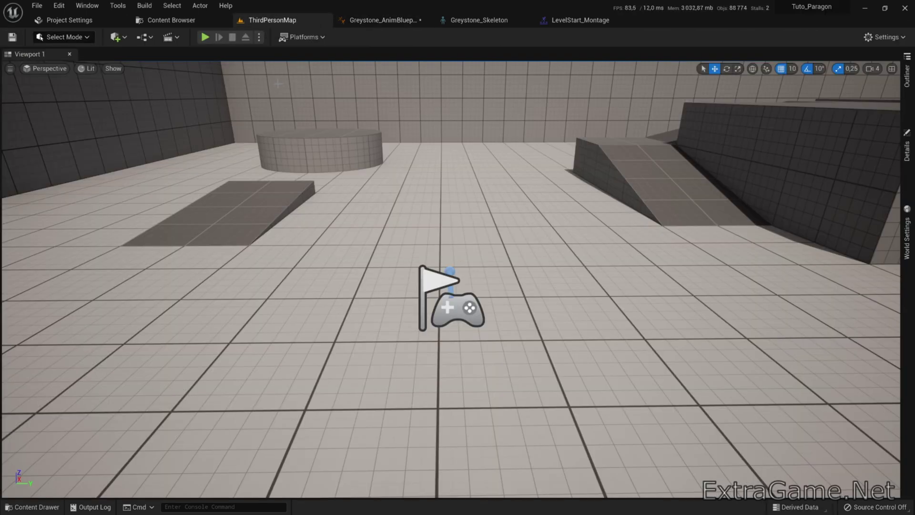
left_click(205, 37)
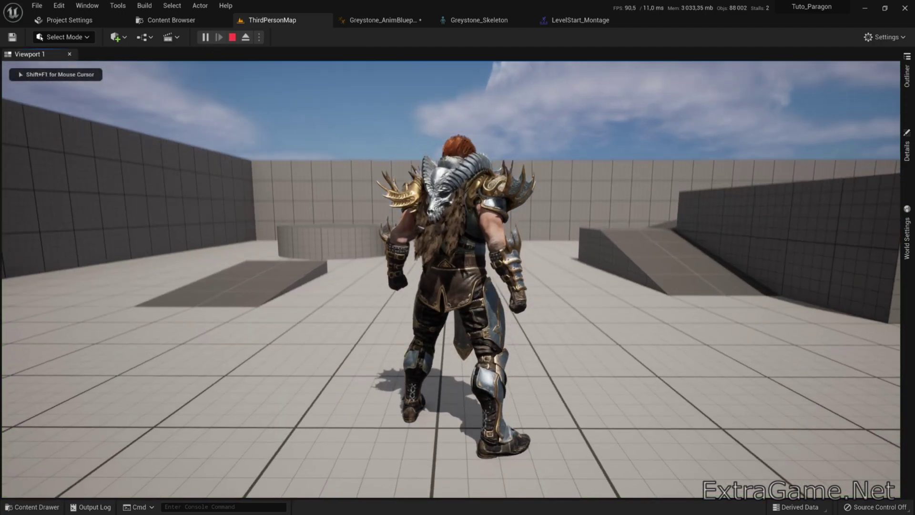
- Examine the character from several angles in the running level, and stop the play session
key("a")
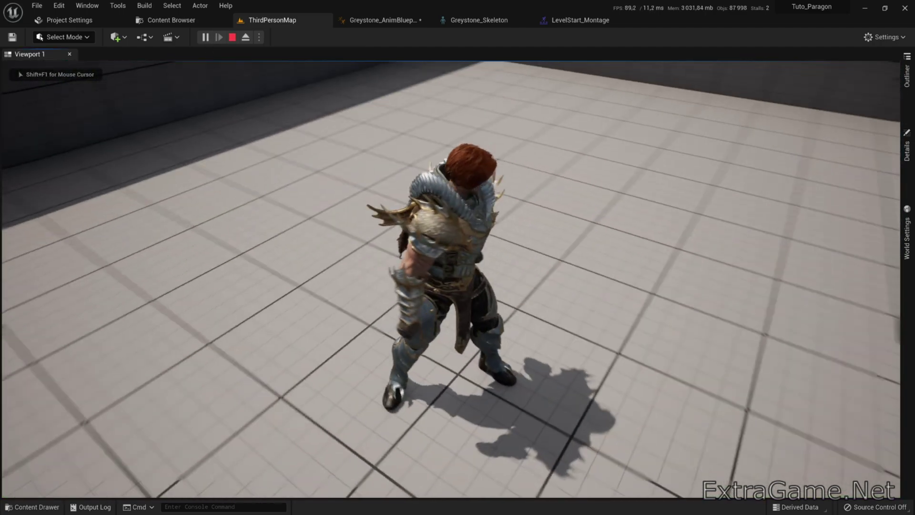
key("d")
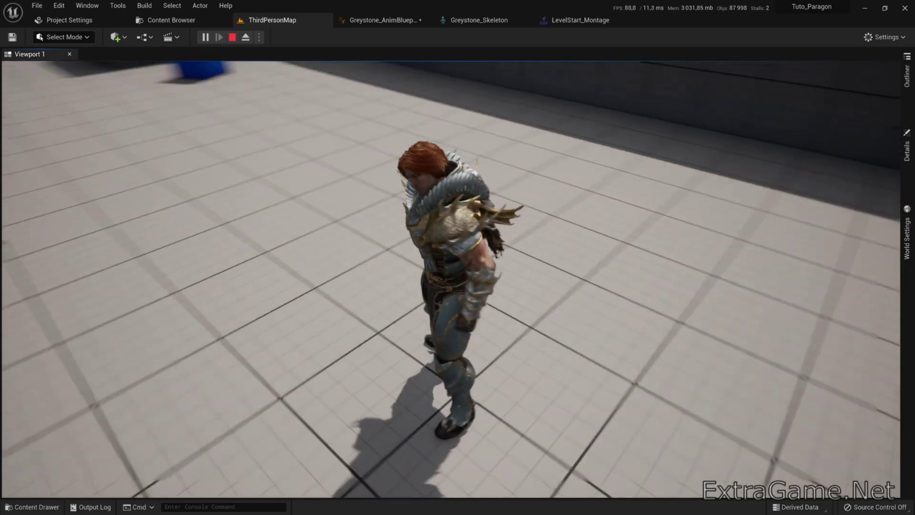
key("w")
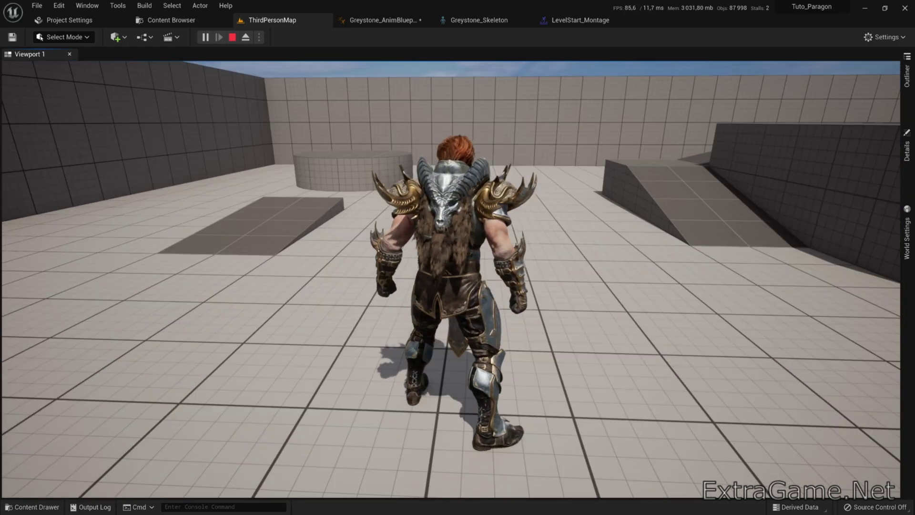
key("w")
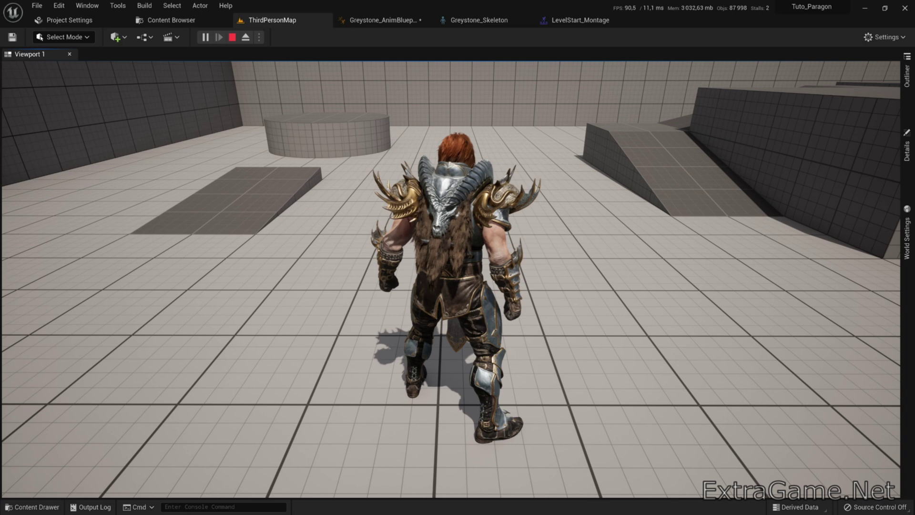
key("Escape")
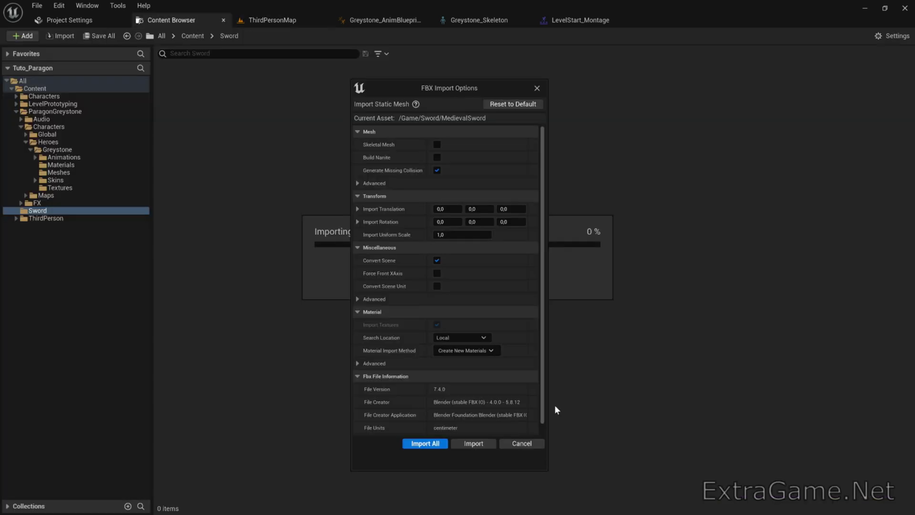
- Import the MedievalSword FBX into the Sword folder with the current import options, and create an Actor blueprint there named BP_Sword
left_click(425, 444)
right_click(414, 180)
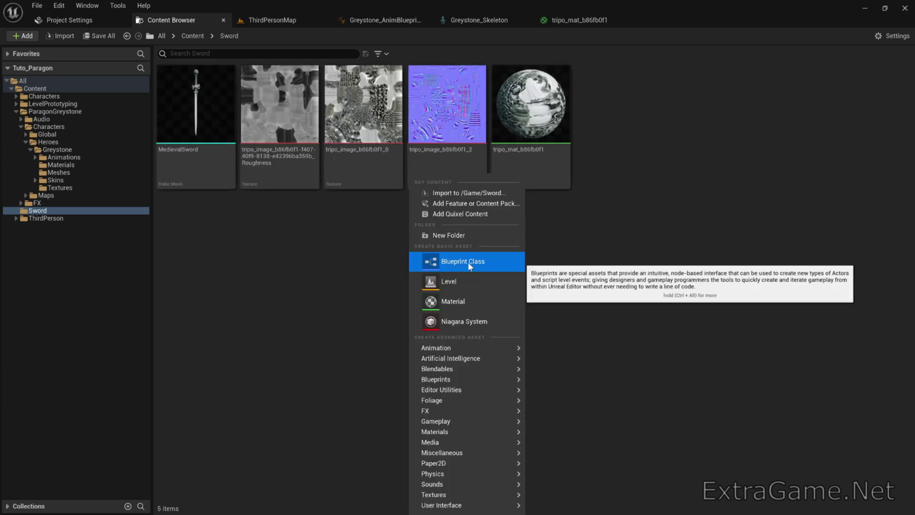
left_click(468, 262)
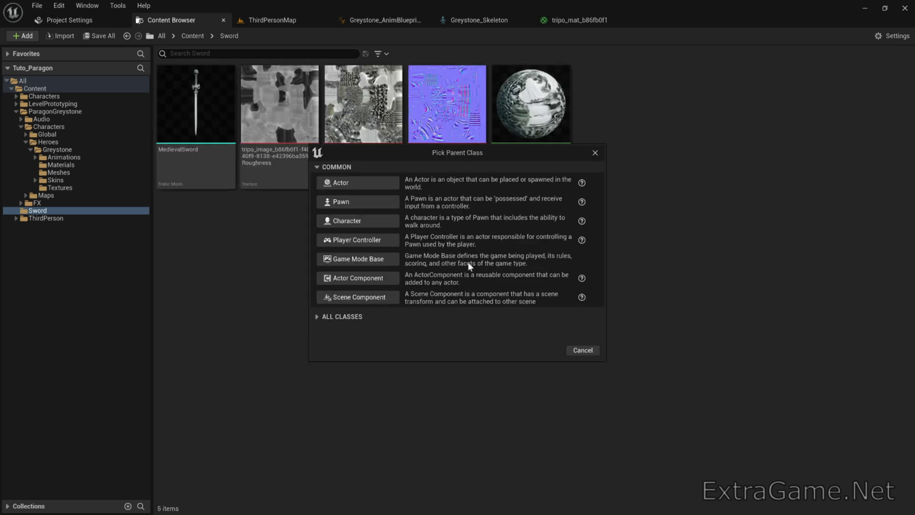
left_click(362, 187)
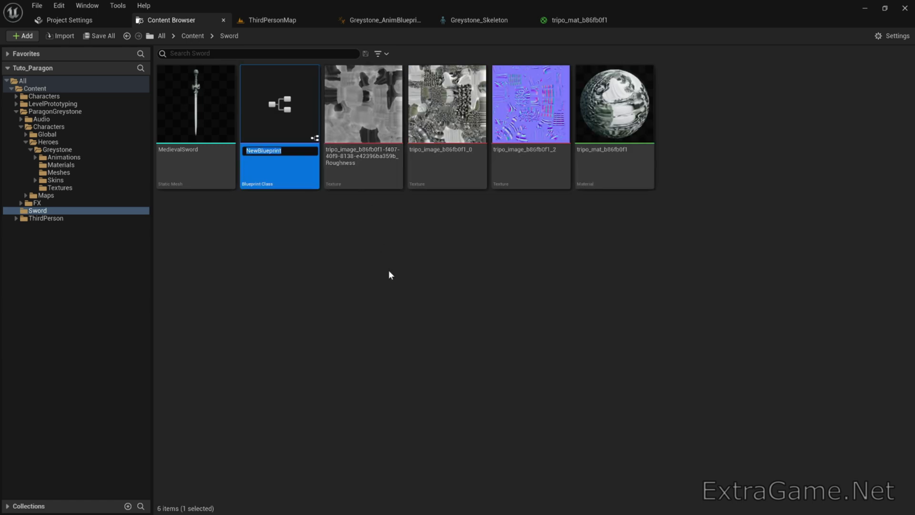
type("BP_Sword")
key("Return")
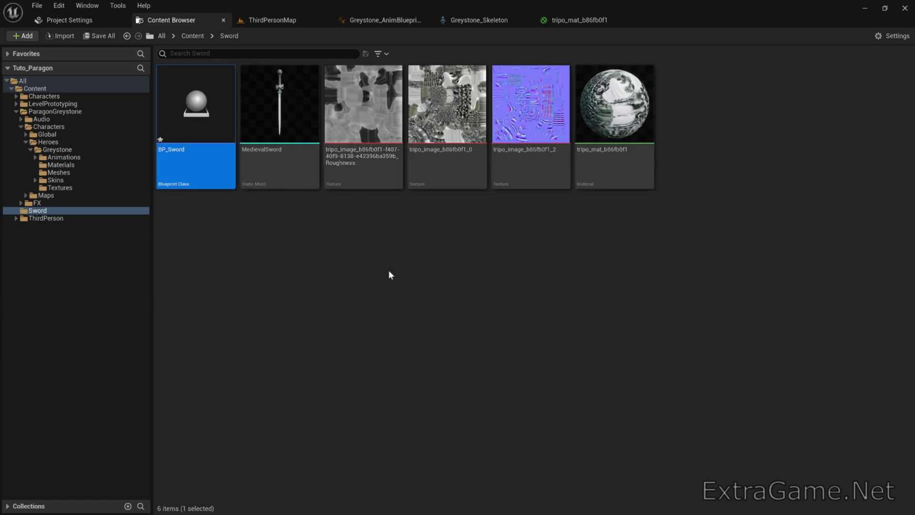
- Open the BP_Sword blueprint and add the MedievalSword static mesh as a component under DefaultSceneRoot
double_click(201, 167)
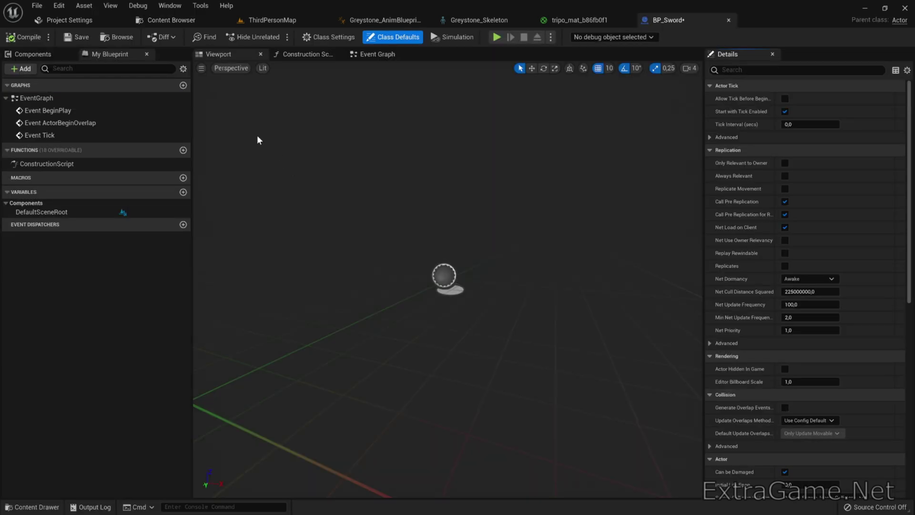
left_click(183, 20)
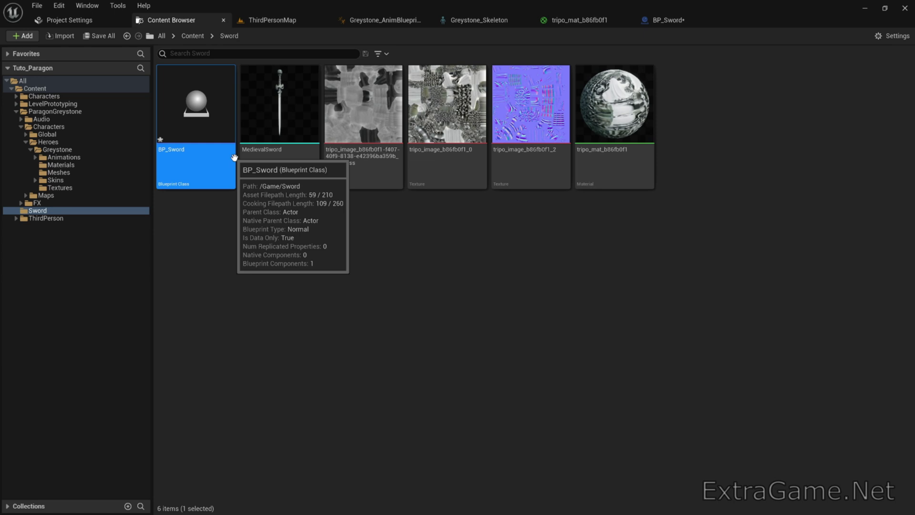
left_click_drag(271, 161, 70, 101)
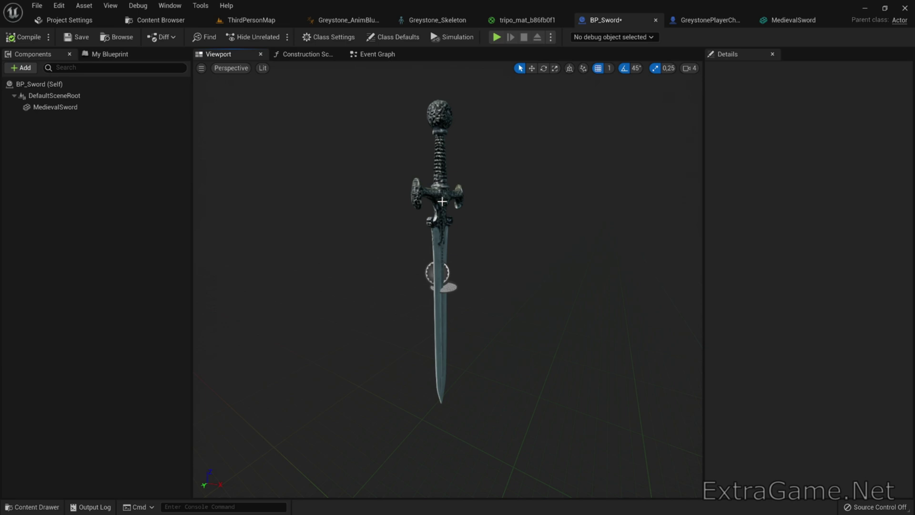
- Set Can Character Step Up On to No for the MedievalSword component and change its collision preset
left_click(442, 202)
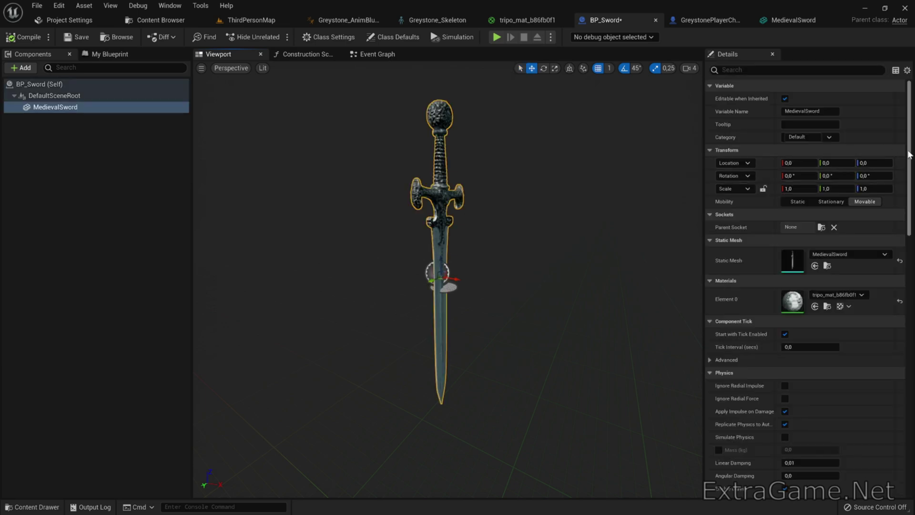
left_click_drag(910, 161, 911, 268)
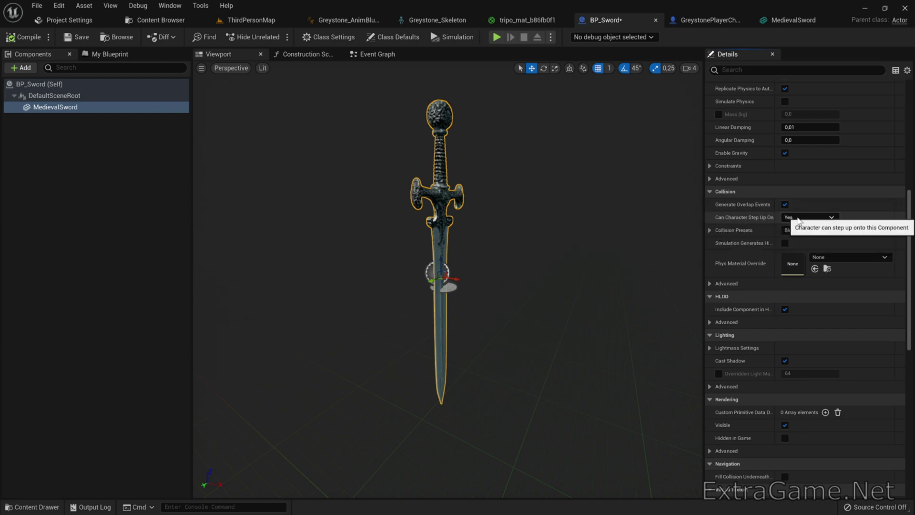
left_click(798, 220)
left_click(798, 227)
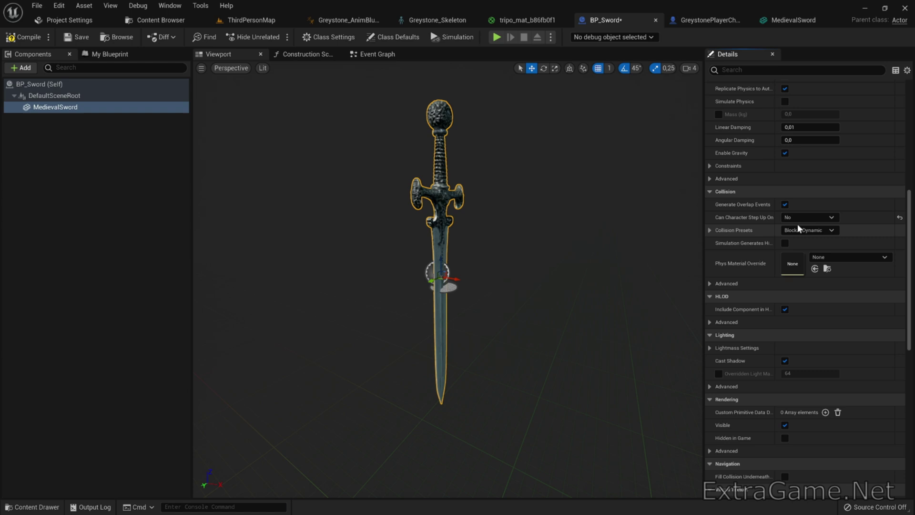
left_click(798, 232)
left_click(800, 260)
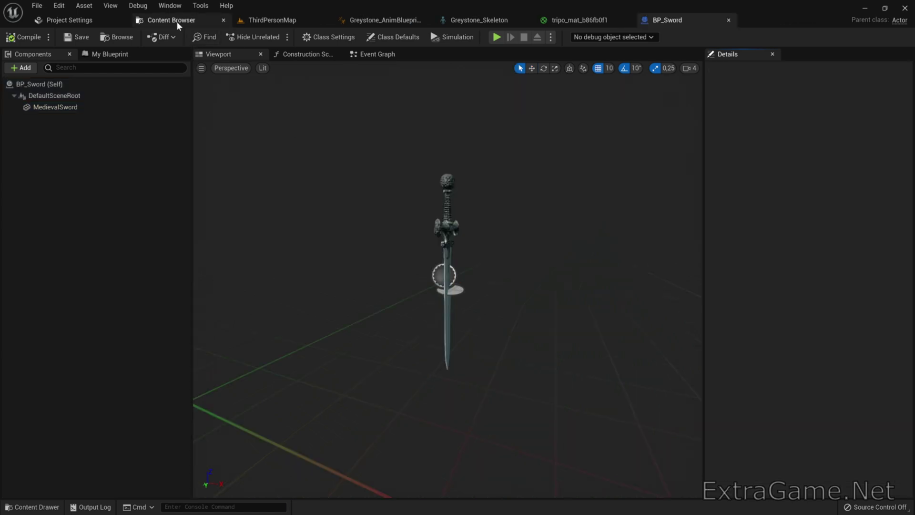
- Open the GreystonePlayerCharacter blueprint from the Greystone folder and find empty space above the input nodes in its event graph
left_click(176, 23)
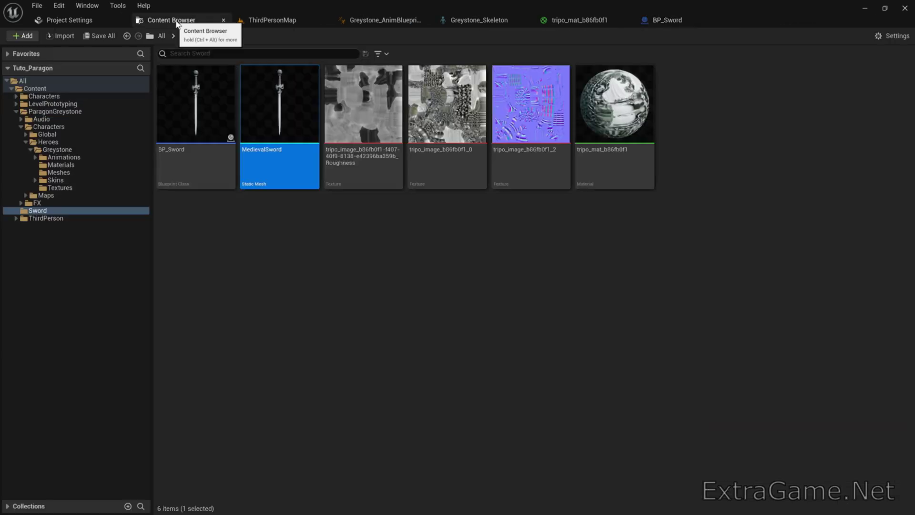
left_click(76, 149)
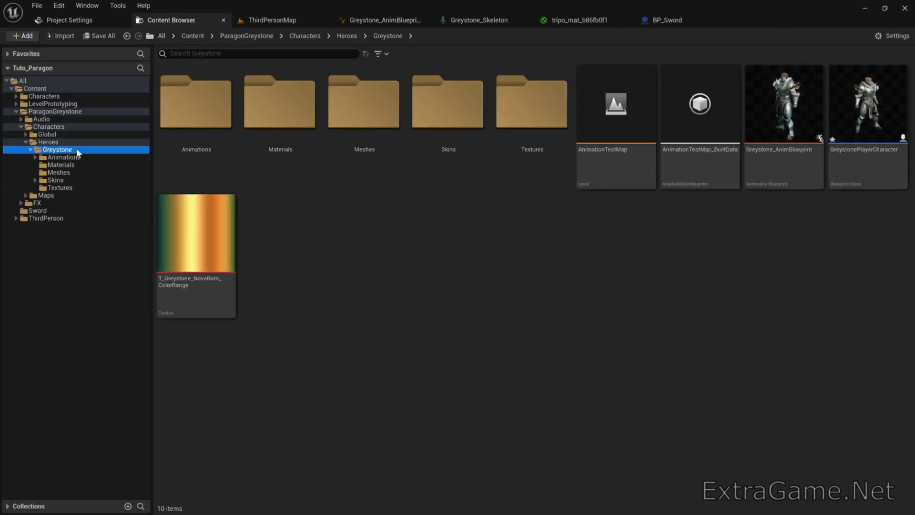
double_click(868, 162)
right_click_drag(467, 247, 513, 408)
scroll(389, 233, "up", 3)
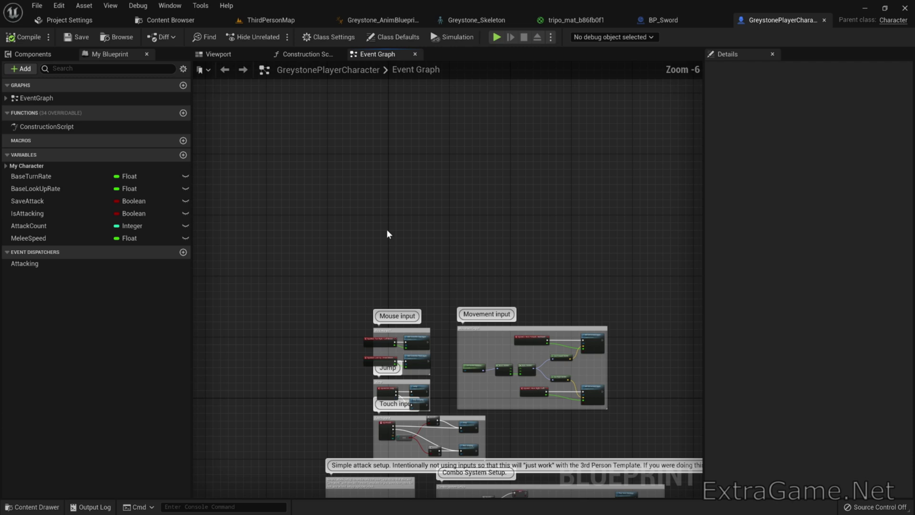
- Add an Event BeginPlay node above the Mouse input group and widen the graph area around it
right_click(392, 271)
type("begin play")
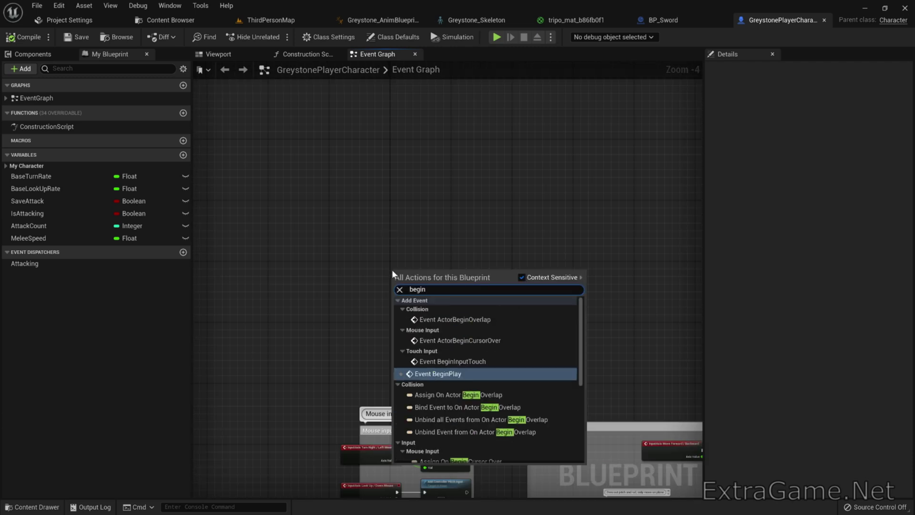
left_click(424, 296)
scroll(409, 286, "up", 4)
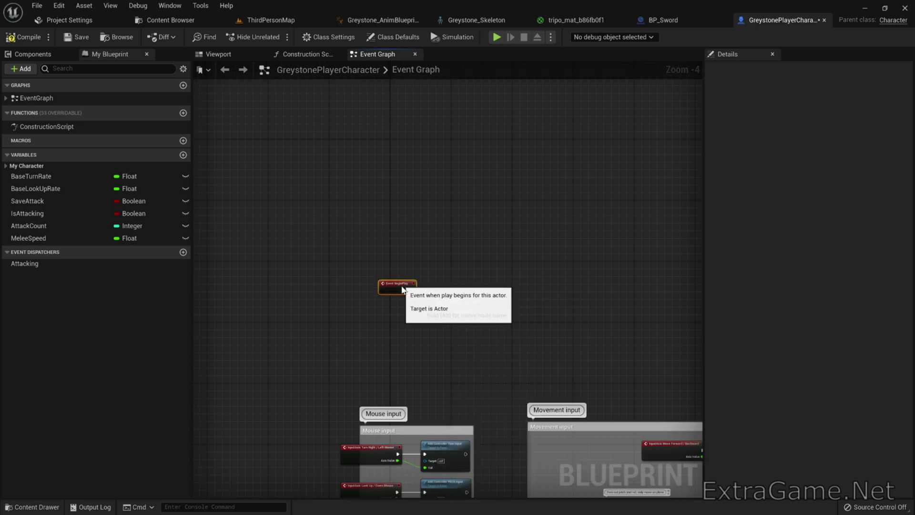
left_click_drag(705, 289, 729, 286)
left_click_drag(191, 288, 158, 288)
right_click_drag(312, 283, 325, 293)
scroll(325, 292, "up", 1)
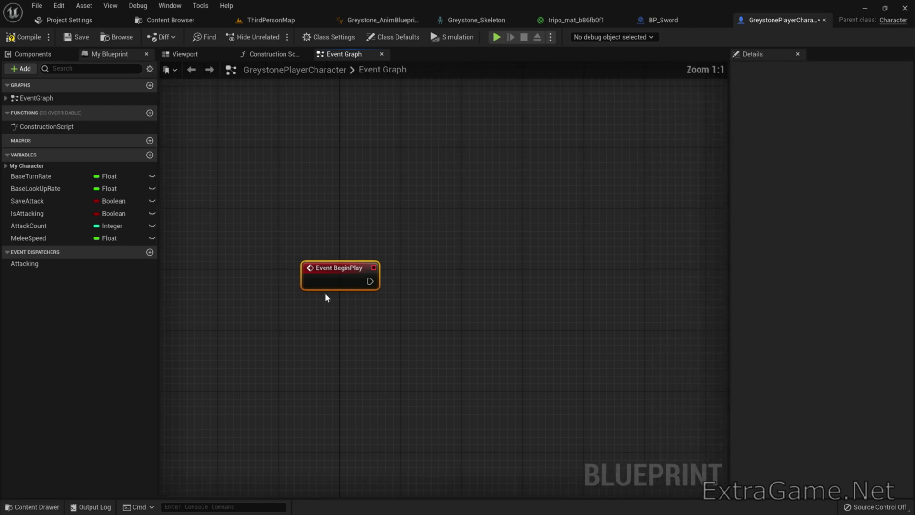
left_click_drag(347, 274, 333, 266)
- Add a Spawn Actor from Class node beside Event BeginPlay and connect their execution pins
right_click(396, 274)
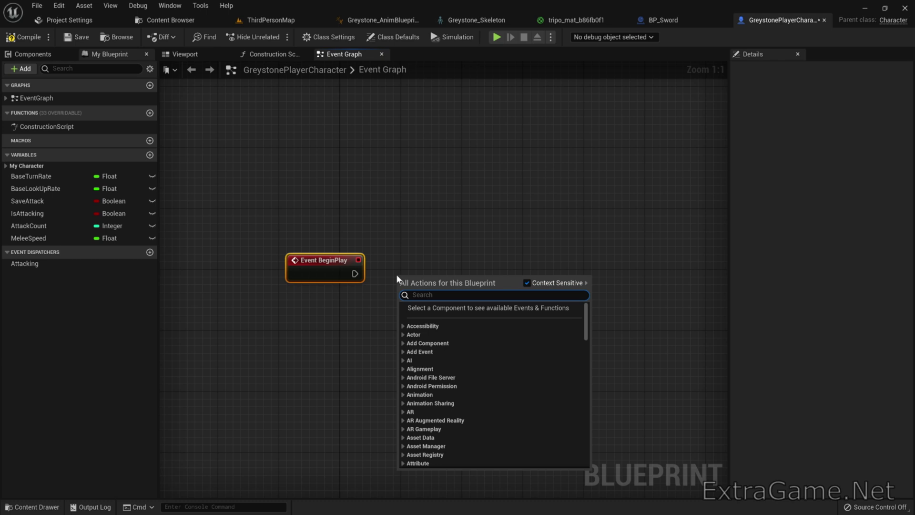
type("spawn")
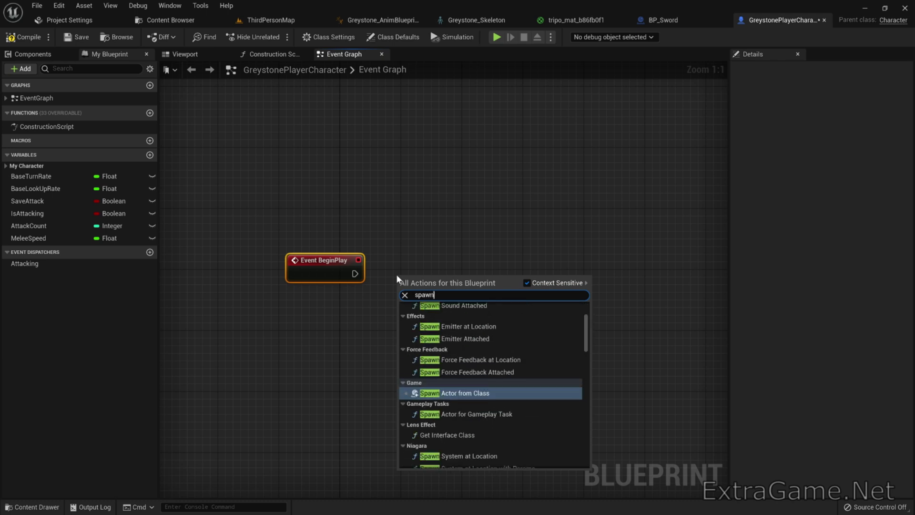
type(" actor")
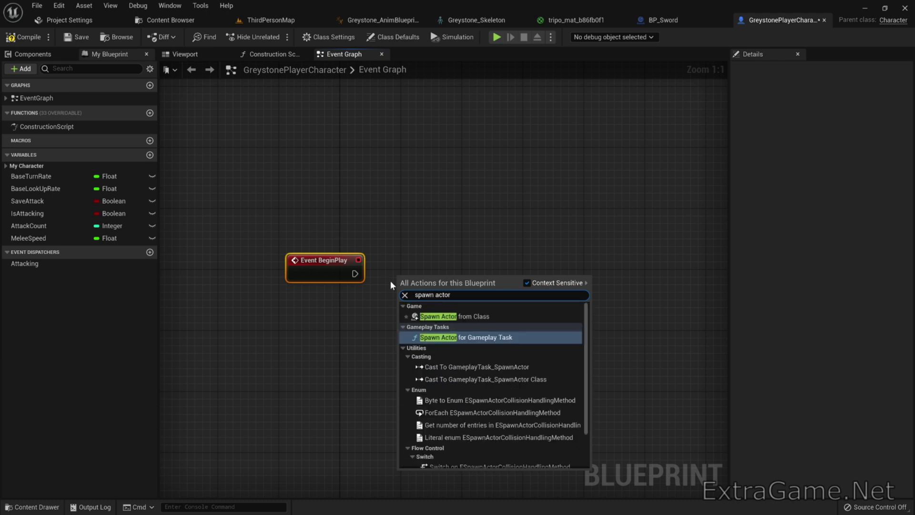
left_click(475, 316)
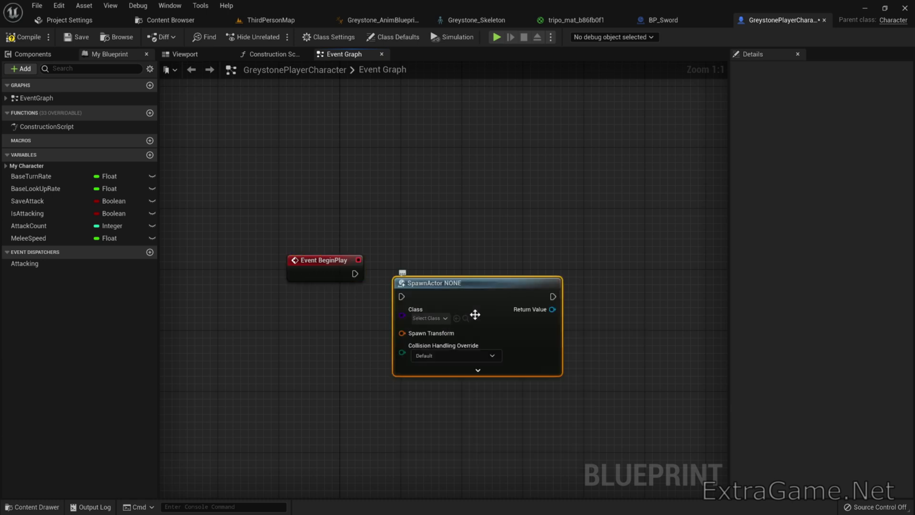
left_click_drag(466, 287, 481, 266)
left_click_drag(353, 274, 417, 273)
- Set the SpawnActor class to BP_Sword, split its Spawn Transform struct pin, and expand the node's advanced pins
left_click(444, 295)
type("bp_s")
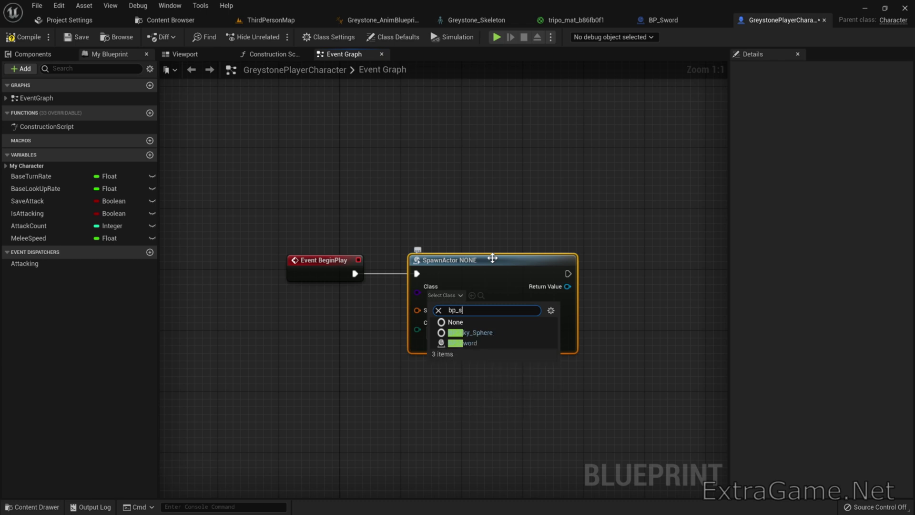
left_click(479, 343)
right_click_drag(503, 407, 413, 322)
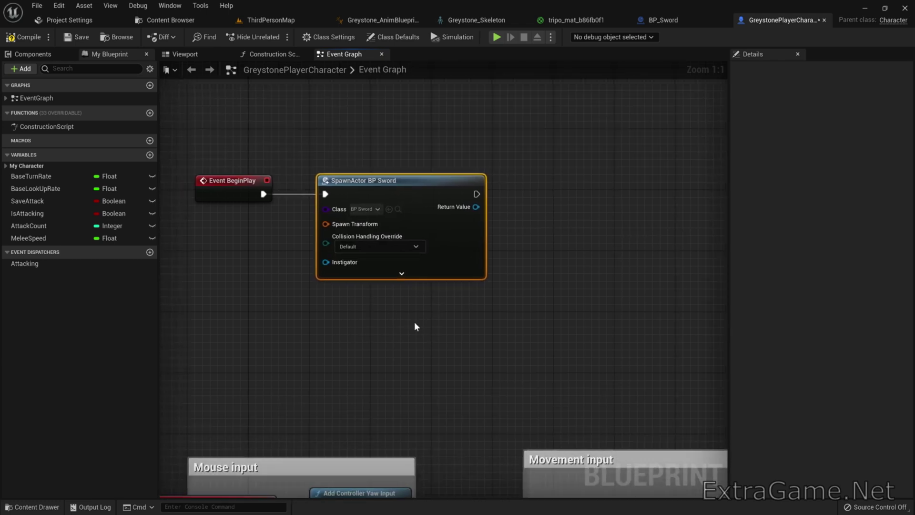
right_click(326, 225)
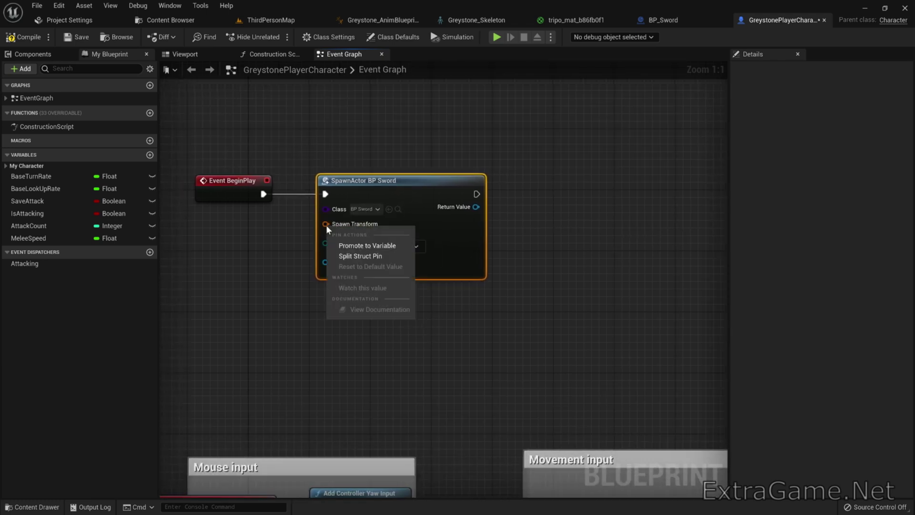
left_click(344, 257)
left_click(402, 332)
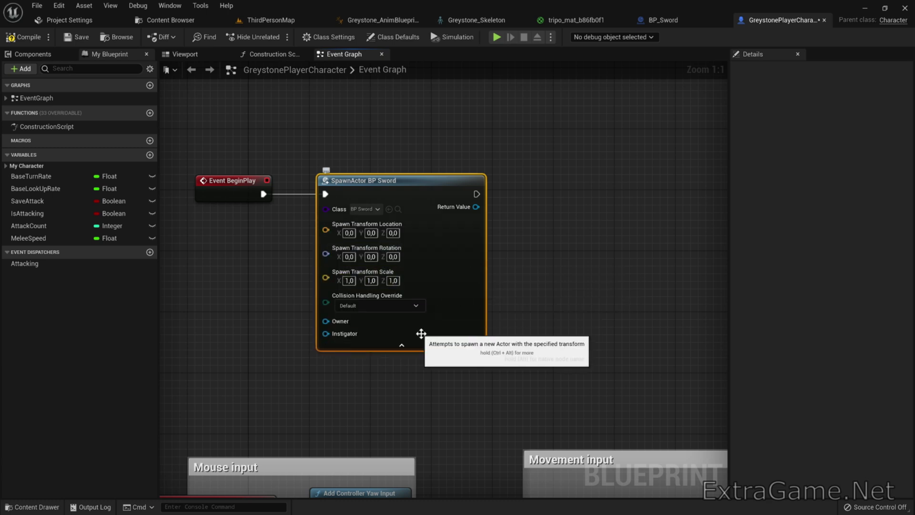
- Promote the SpawnActor Return Value to a variable named MySword and compile the character blueprint
right_click_drag(576, 305, 533, 314)
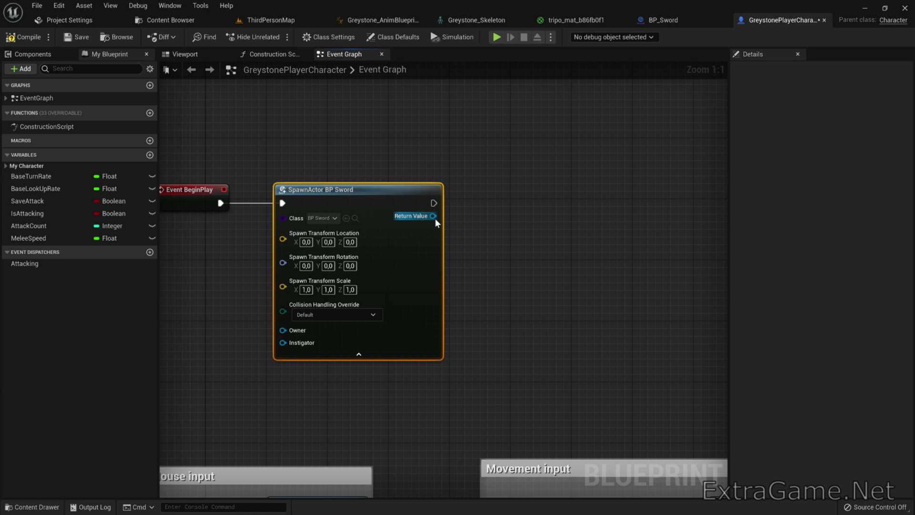
left_click_drag(433, 215, 509, 200)
left_click(523, 278)
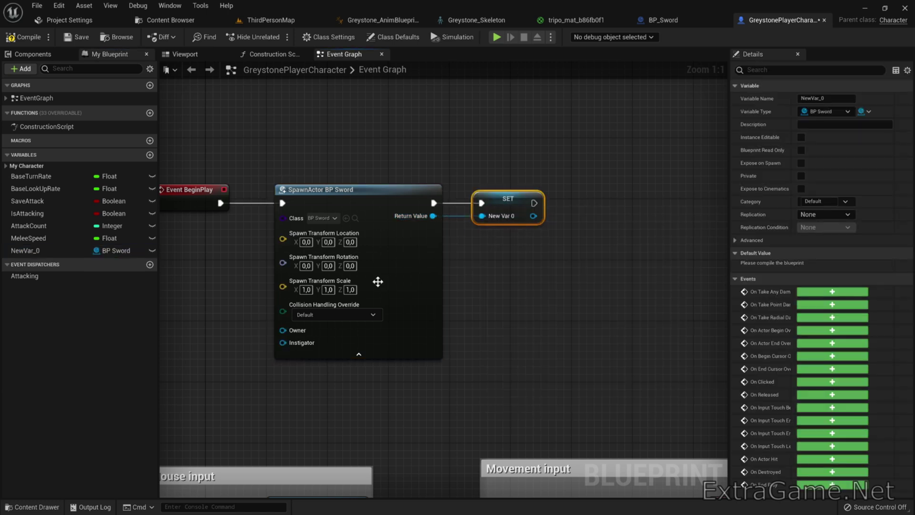
double_click(45, 253)
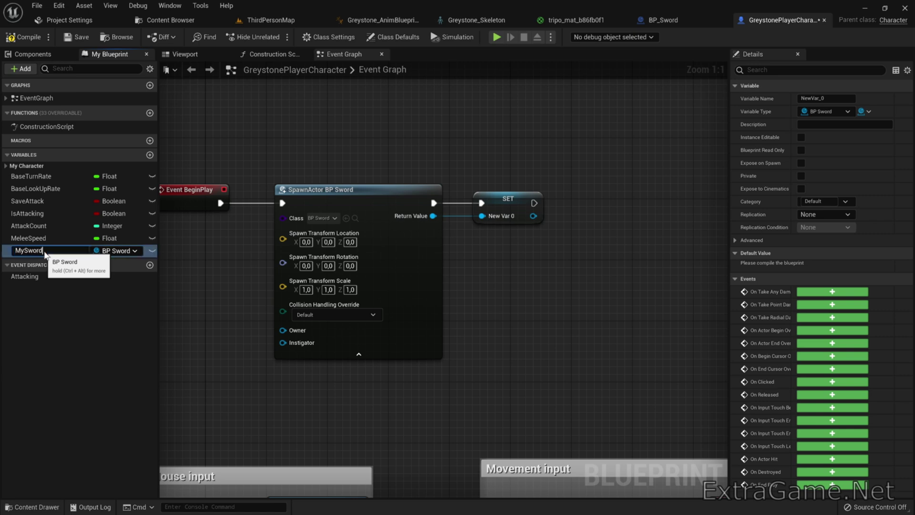
key("Return")
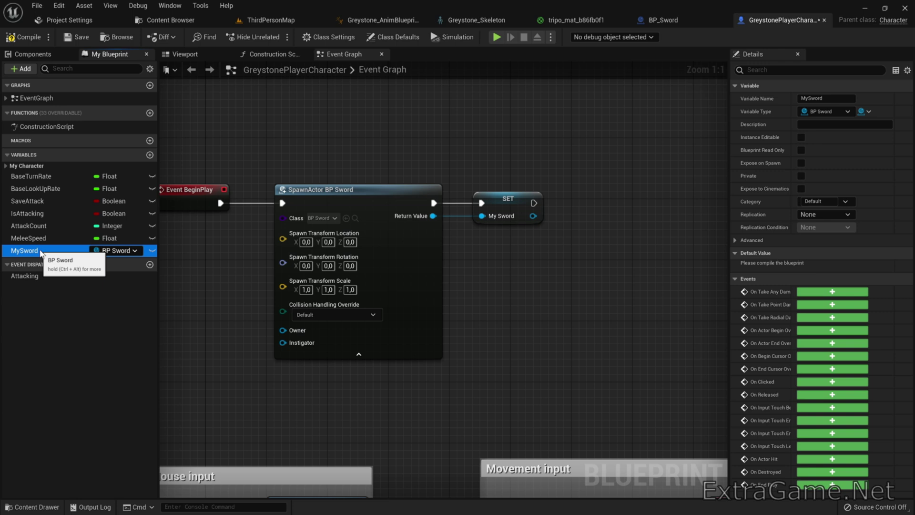
left_click(23, 36)
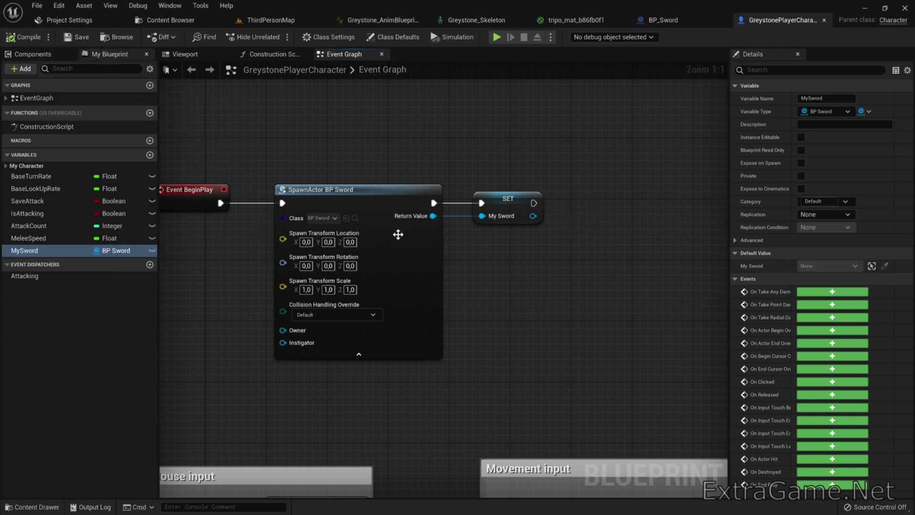
- Add an Attach Actor To Component node from the MySword output of the SET node and place it after SET
right_click_drag(398, 234, 281, 230)
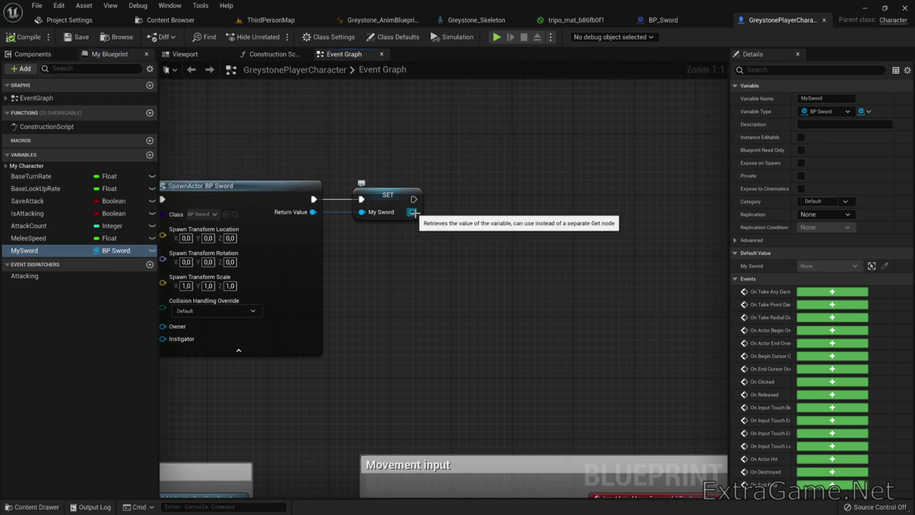
left_click_drag(413, 212, 457, 235)
type("atta")
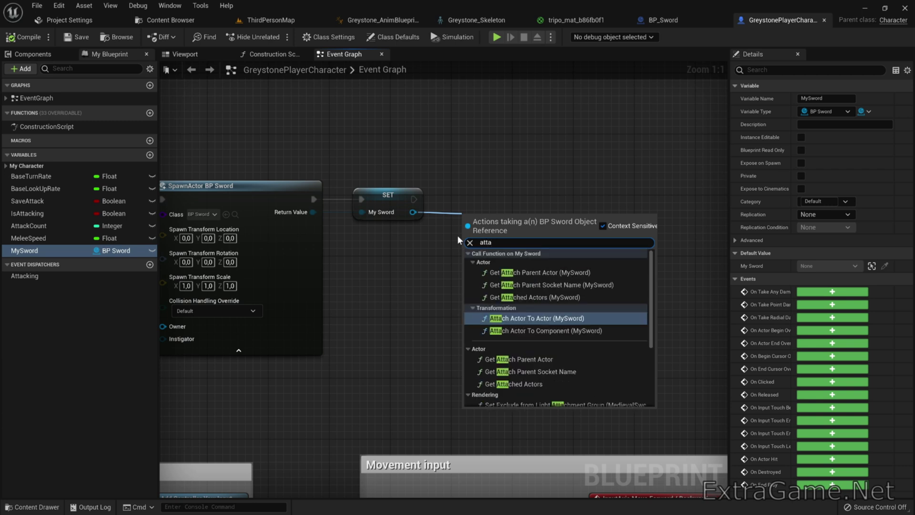
type("ch a")
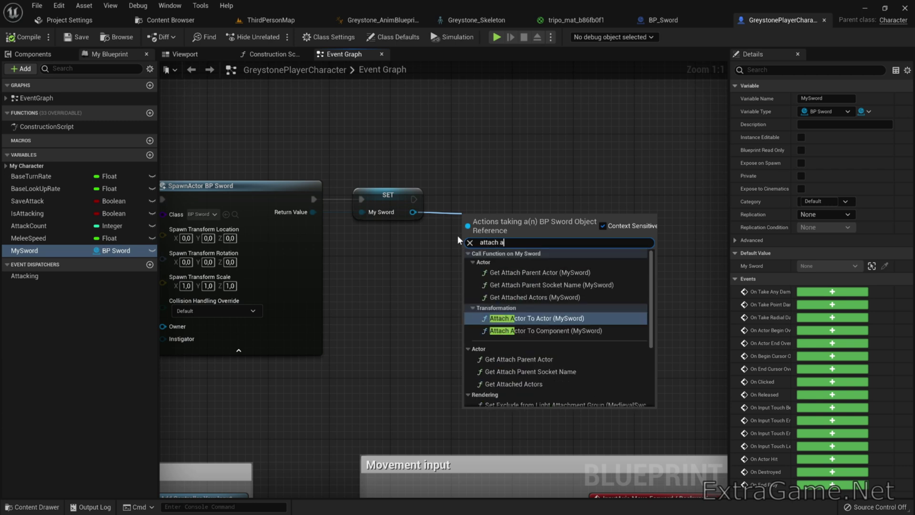
type("ctor to")
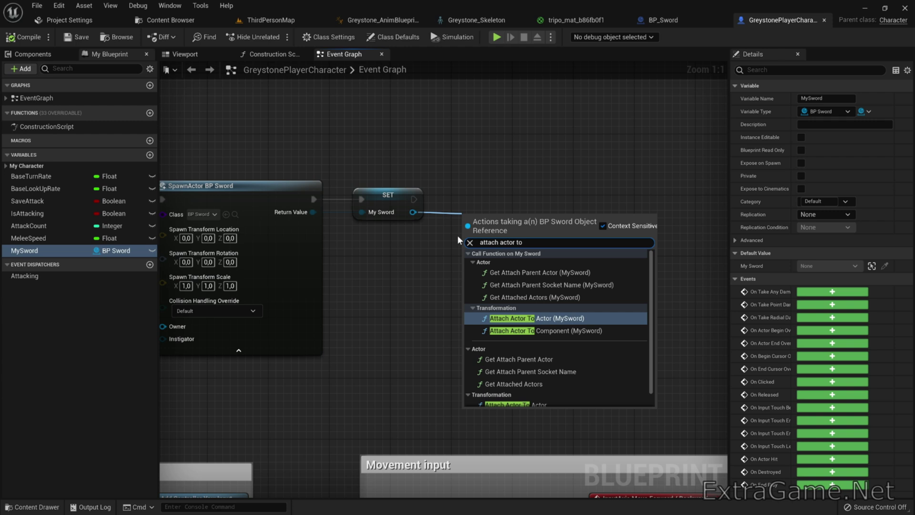
left_click(557, 330)
left_click_drag(542, 258, 569, 218)
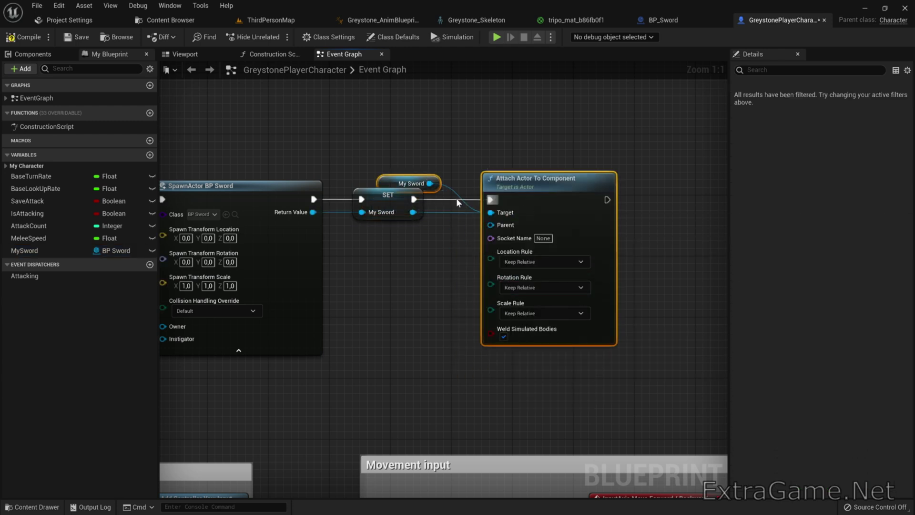
- Delete the redundant My Sword getter node and move Attach Actor To Component closer to the SET node
left_click(431, 188)
left_click_drag(432, 189, 441, 237)
key("Delete")
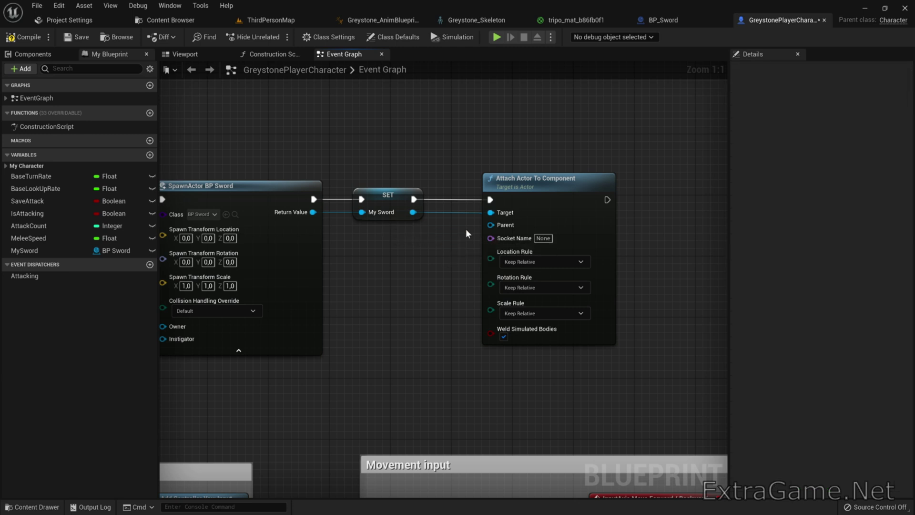
left_click_drag(535, 192, 517, 192)
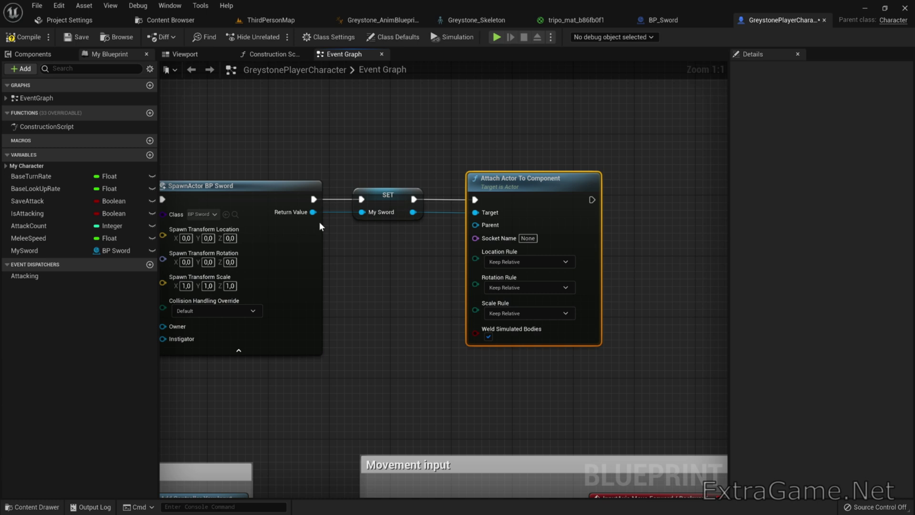
- Add a reference to the character's Mesh component to the graph and connect it to Attach Actor To Component's Parent pin
left_click(33, 55)
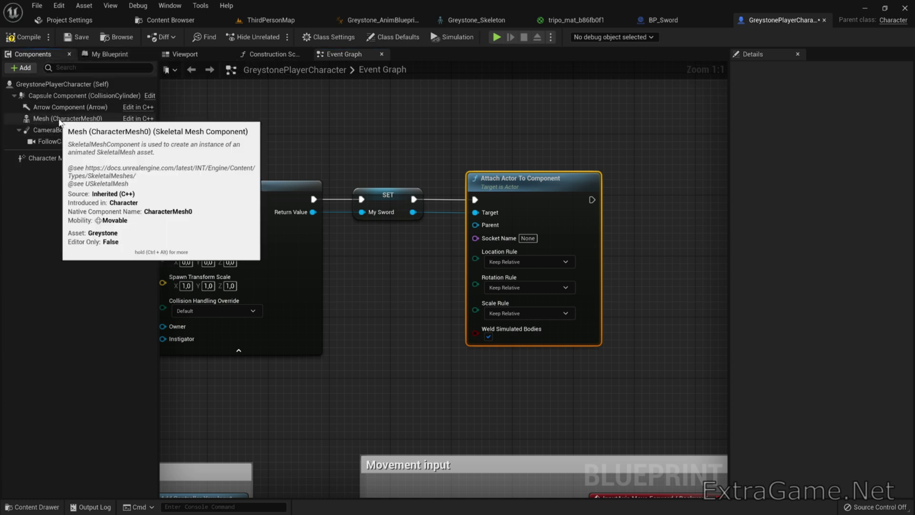
left_click_drag(59, 119, 279, 229)
left_click_drag(386, 234, 475, 225)
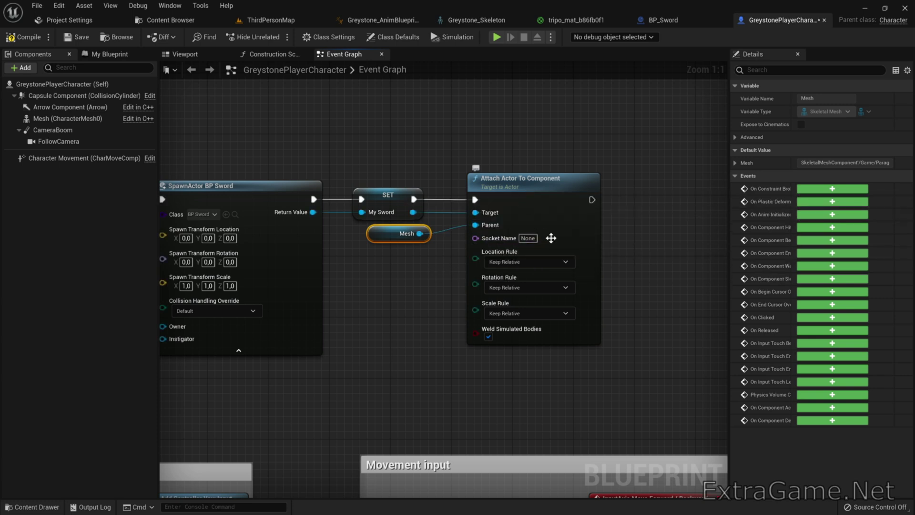
- Open Greystone_Skeleton, locate the hand_r bone and add a socket to it
left_click(476, 20)
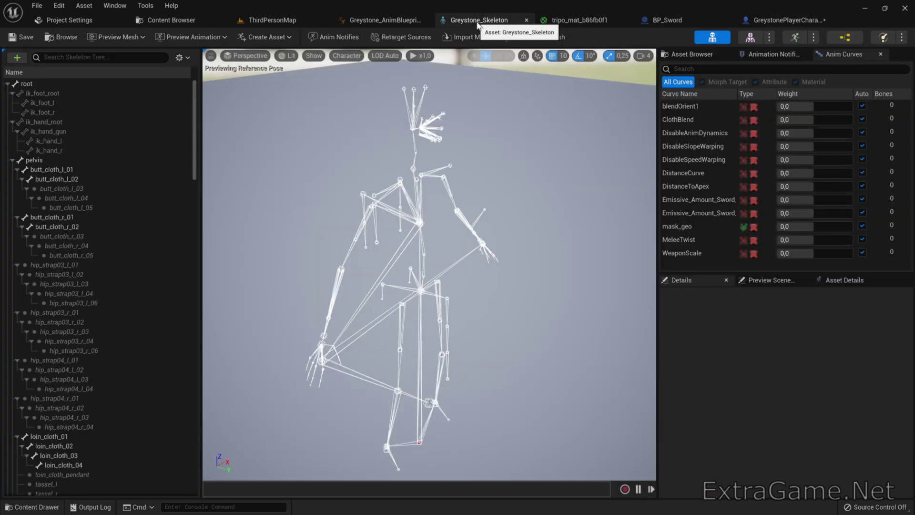
right_click_drag(471, 170, 448, 177)
left_click_drag(473, 114, 455, 201)
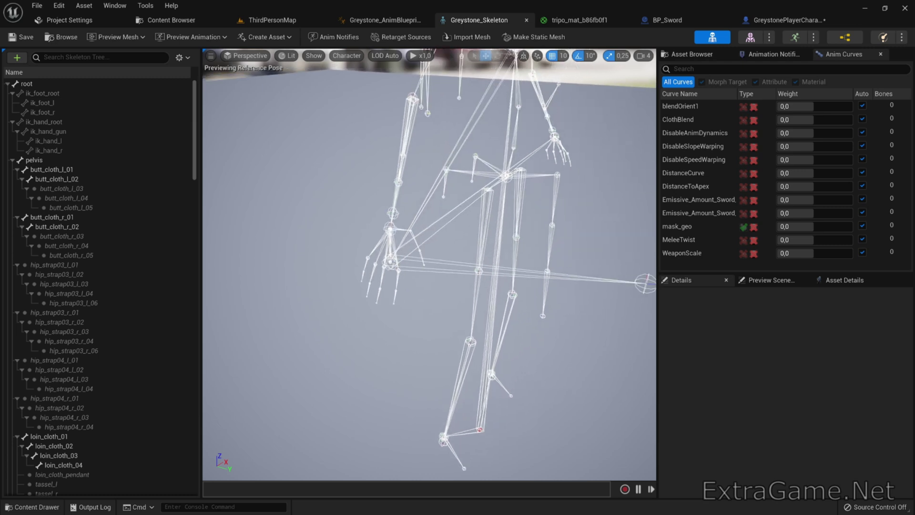
left_click(393, 264)
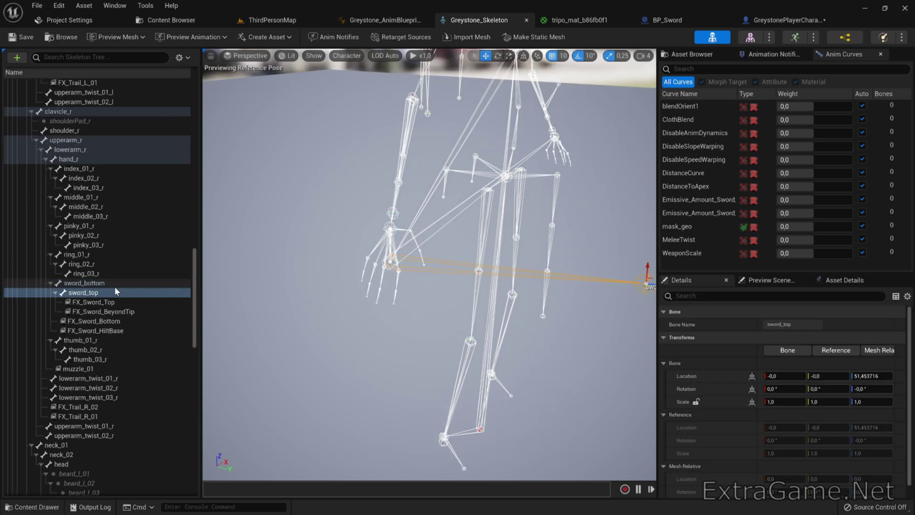
scroll(98, 271, "up", 5)
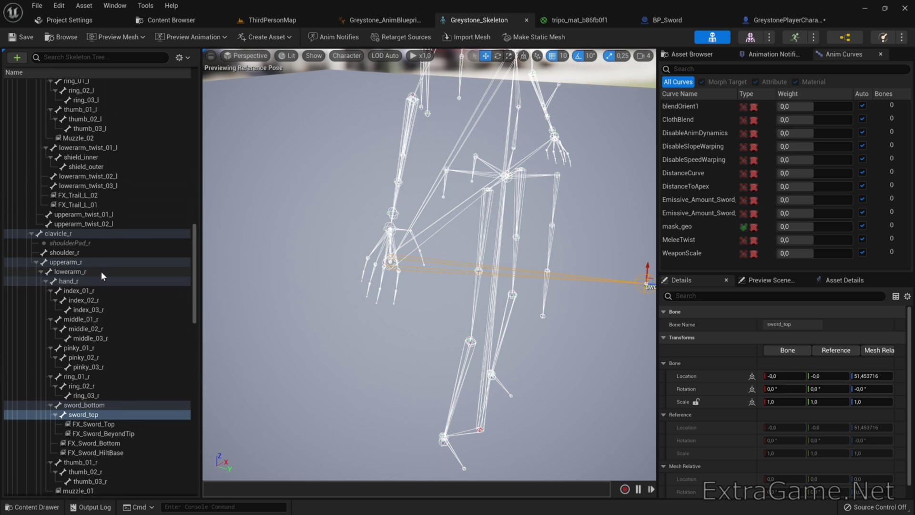
scroll(101, 271, "up", 3)
scroll(101, 271, "down", 3)
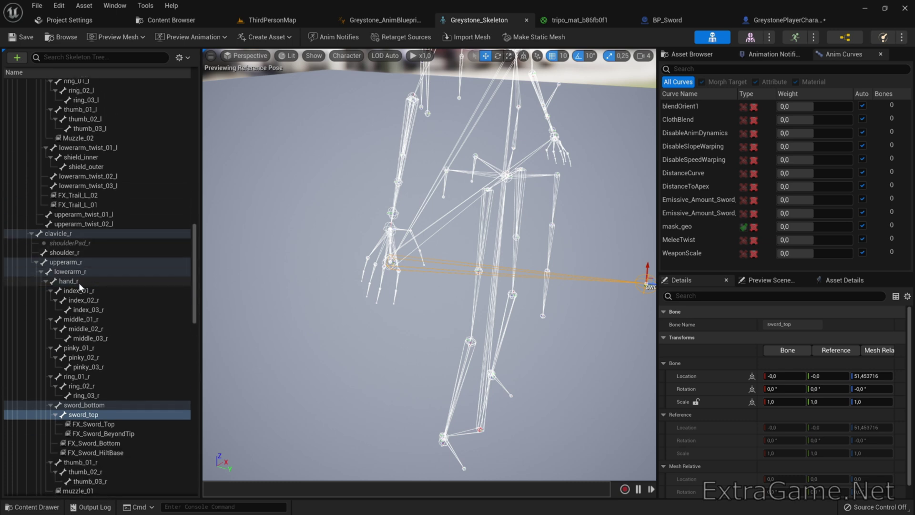
left_click(72, 281)
key("f")
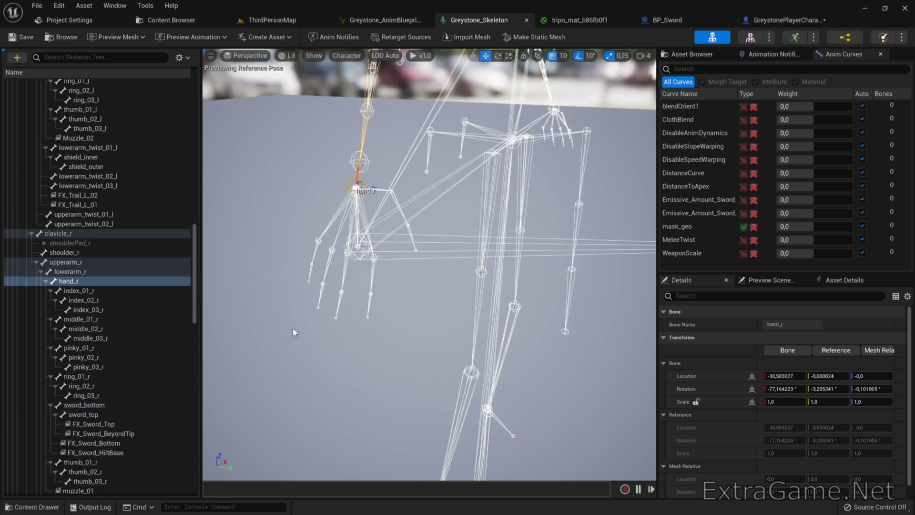
right_click(95, 281)
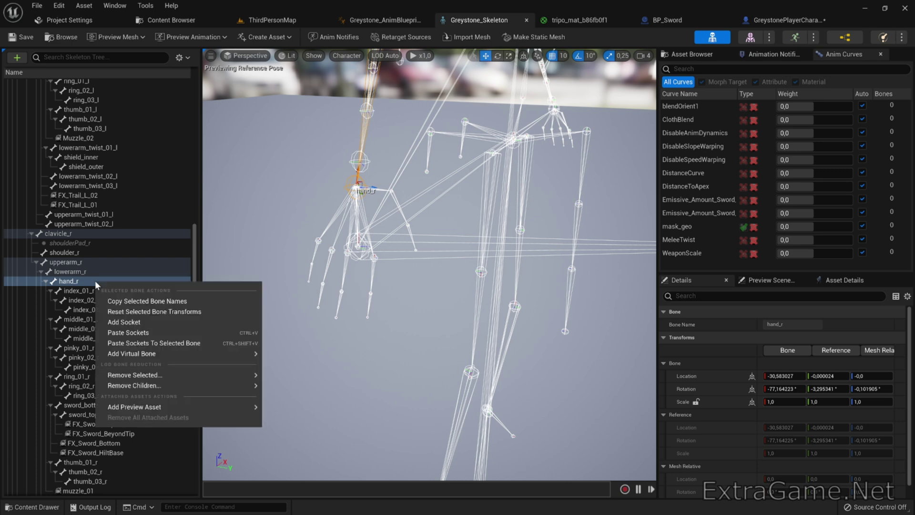
left_click(133, 323)
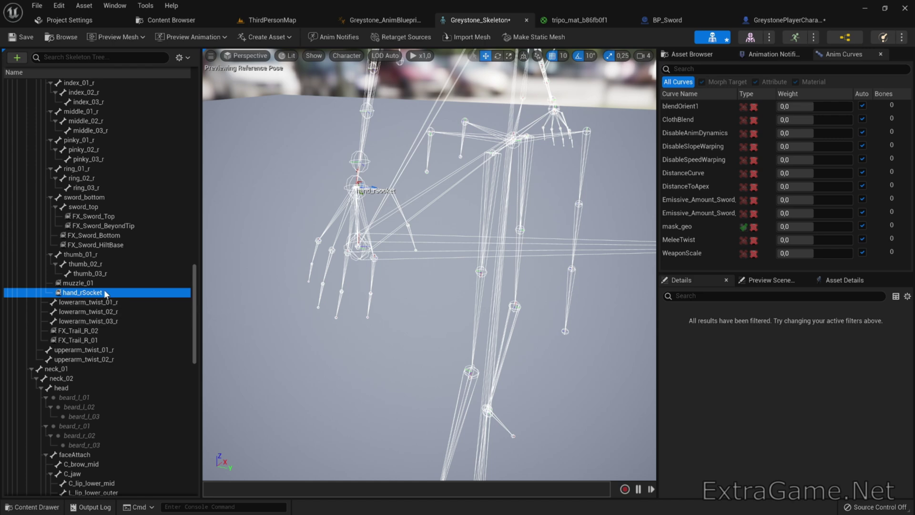
- Move the new hand_r socket into the right palm, to a relative location of about -7.29, 1.96, 0.43
right_click_drag(291, 314, 272, 314)
mouse_move(291, 314)
right_mouse_down()
mouse_move(272, 314)
mouse_move(285, 316)
right_mouse_up()
right_click_drag(361, 201, 361, 205)
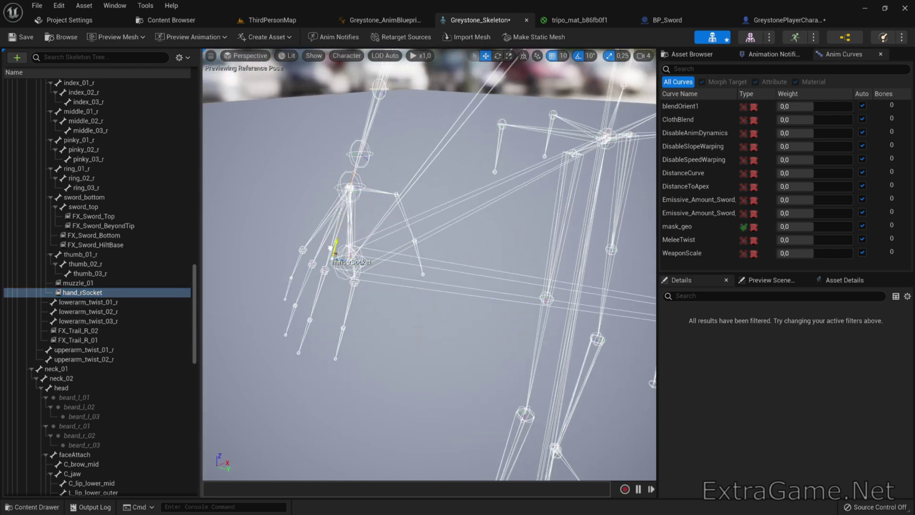
right_click_drag(365, 302, 393, 302)
right_click_drag(442, 261, 352, 282)
mouse_move(416, 338)
right_mouse_down()
mouse_move(405, 314)
mouse_move(416, 338)
right_mouse_up()
- Copy the socket's name, hand_rSocket, into Attach Actor To Component's Socket Name in GreystonePlayerCharacter, and compile and save the blueprint
left_click(119, 292)
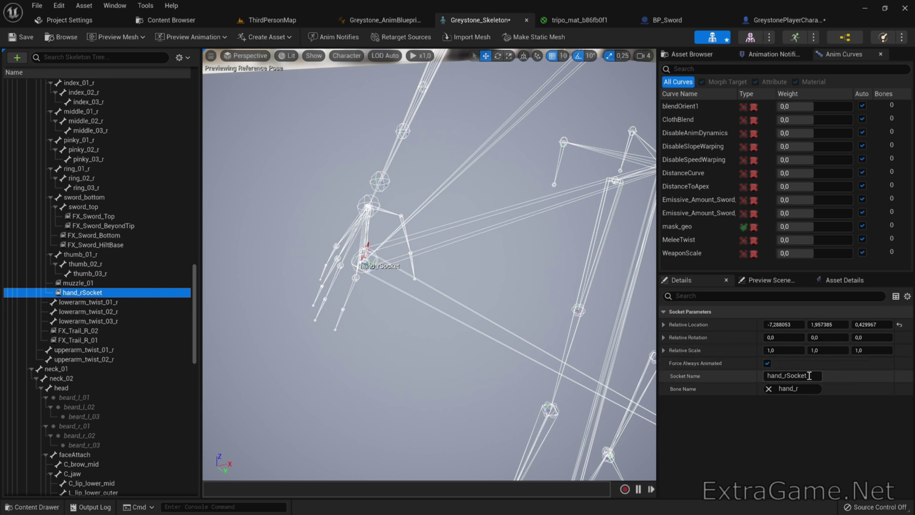
left_click(786, 375)
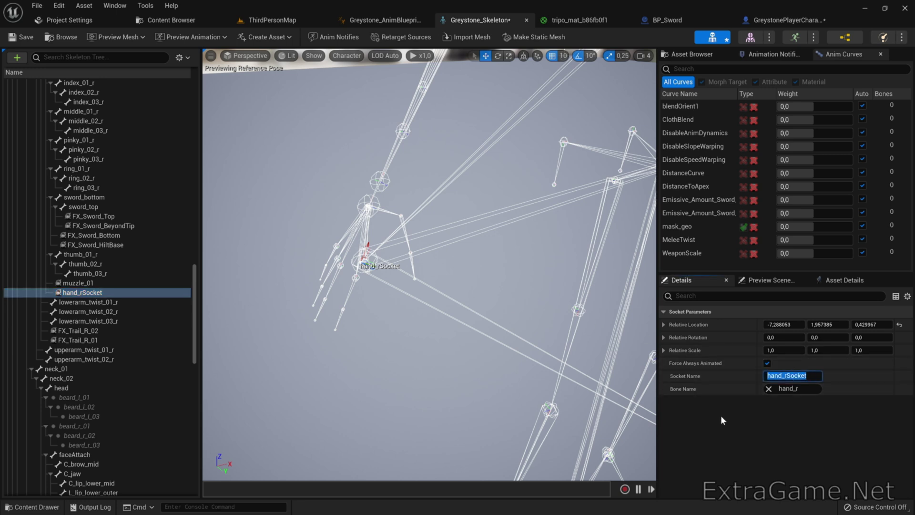
left_click(761, 19)
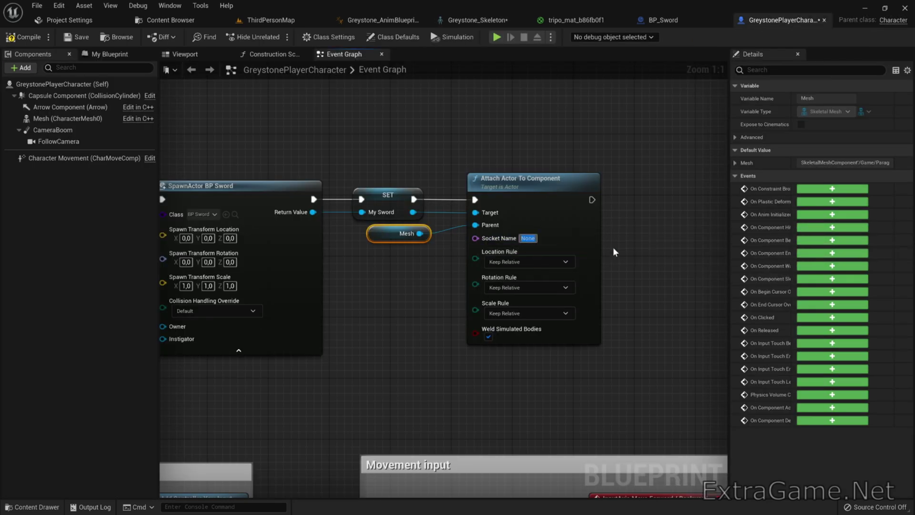
key("ctrl+v")
left_click(425, 305)
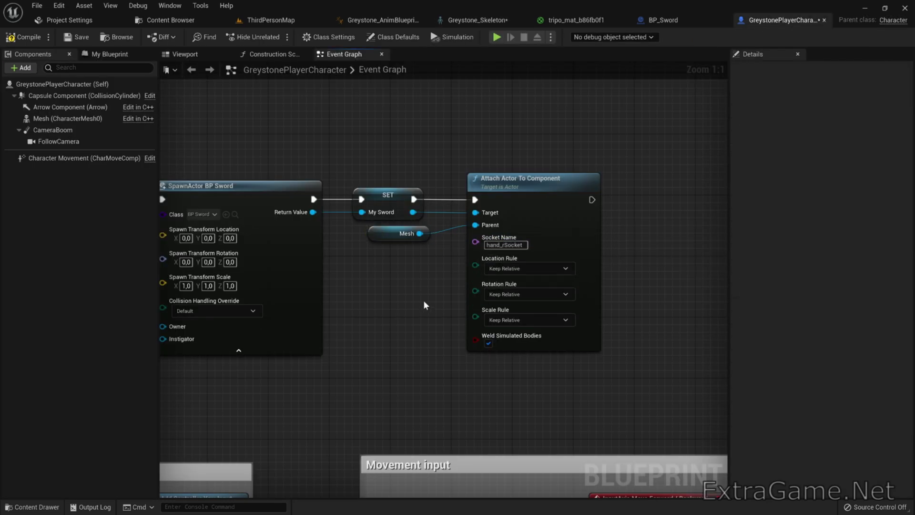
left_click(24, 37)
left_click(76, 37)
- Play ThirdPersonMap to examine how the sword sits in the character's hand, and stop the play session
left_click(270, 20)
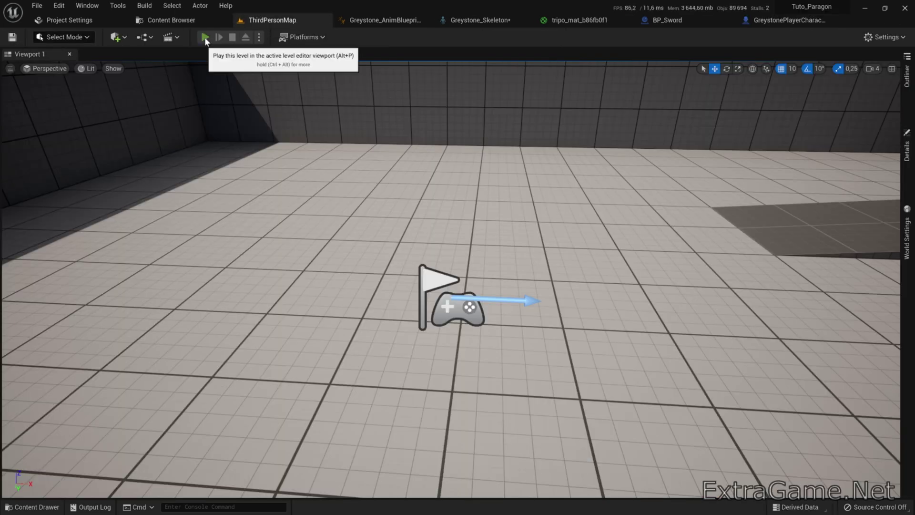
left_click(204, 37)
left_click(313, 210)
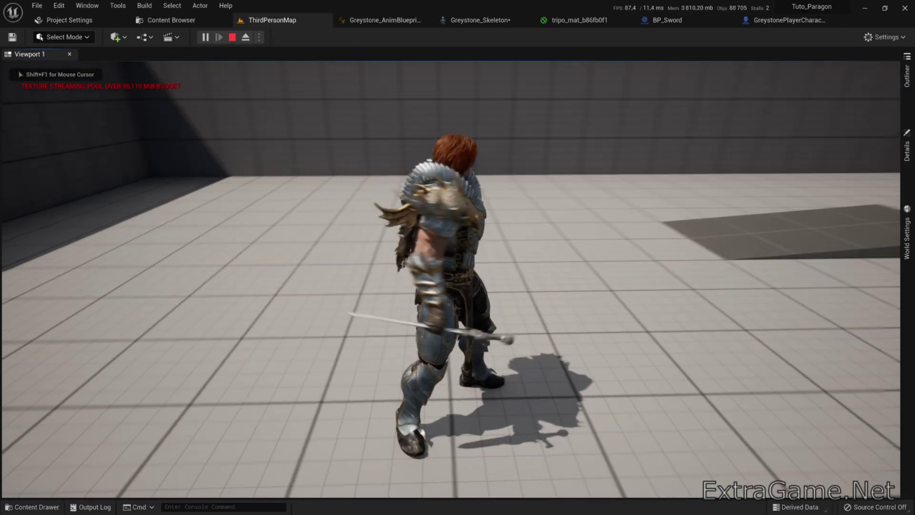
key("w")
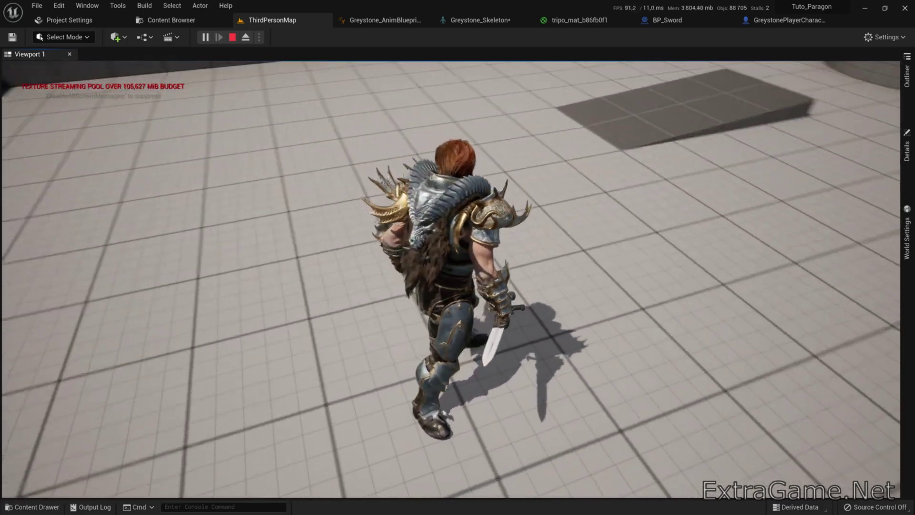
key("Escape")
- Place BP_Sword from the Sword folder into ThirdPersonMap beside the player start and raise it above the floor
left_click(169, 20)
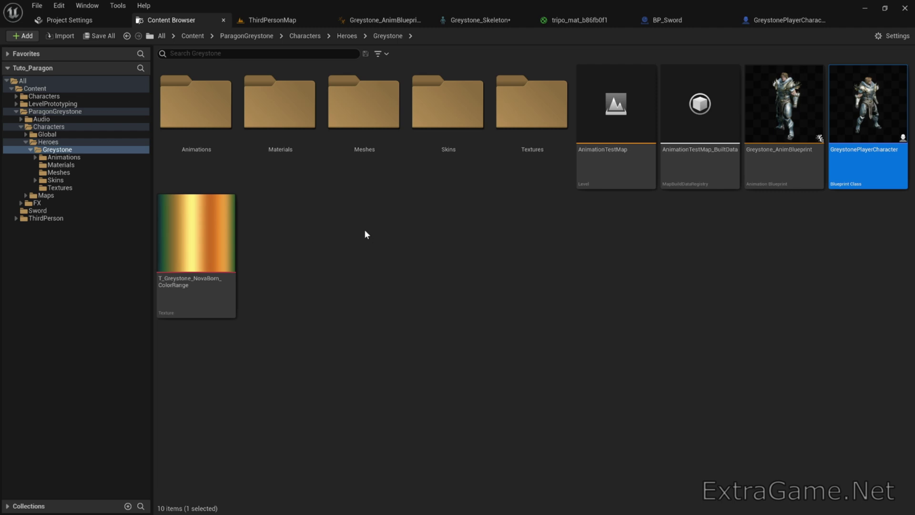
left_click(54, 211)
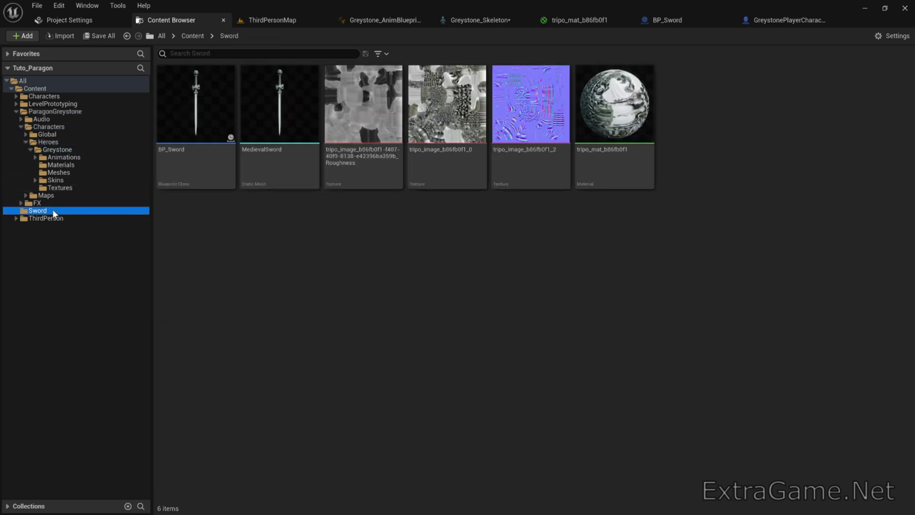
left_click_drag(203, 143, 314, 136)
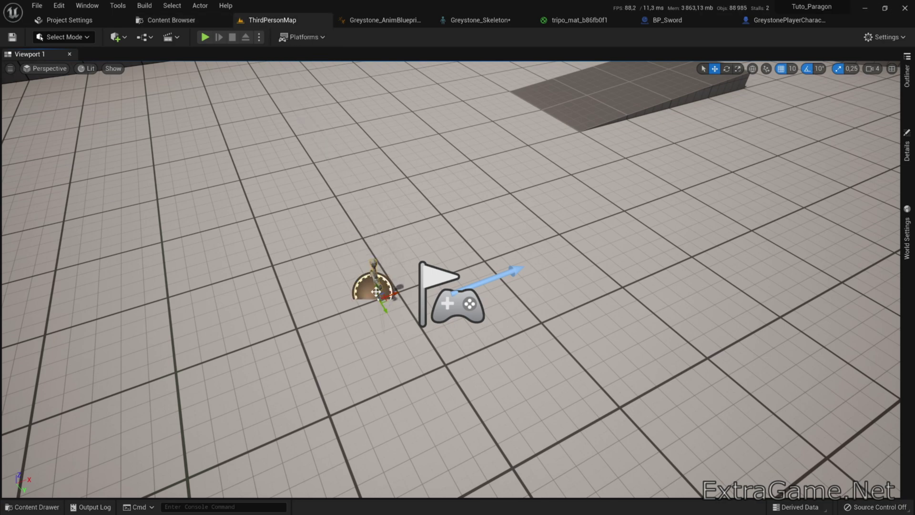
left_click_drag(376, 291, 361, 185)
key("a")
right_click_drag(362, 185, 513, 161)
key("a")
key("w")
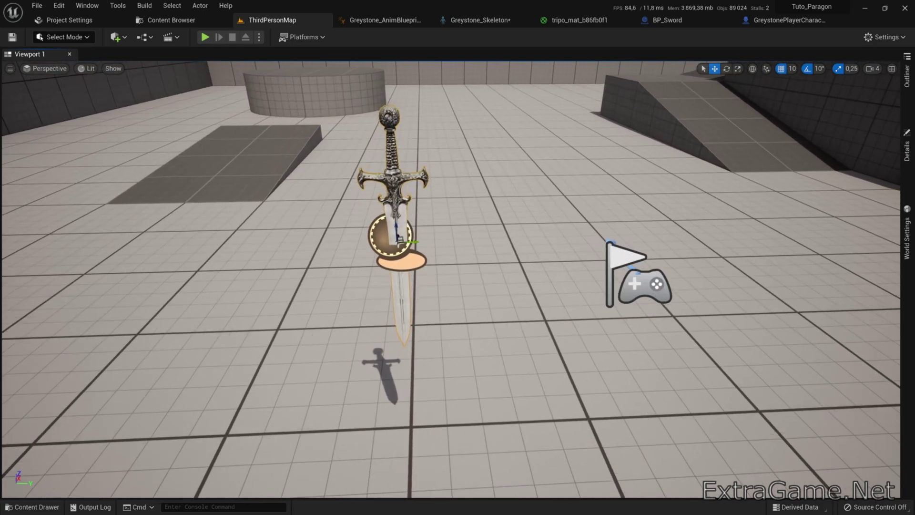
right_click_drag(336, 205, 339, 223)
- Start Edit Pivot on the sword in Modeling mode and move the pivot onto the grip with grid snapping set to 1
left_click(86, 38)
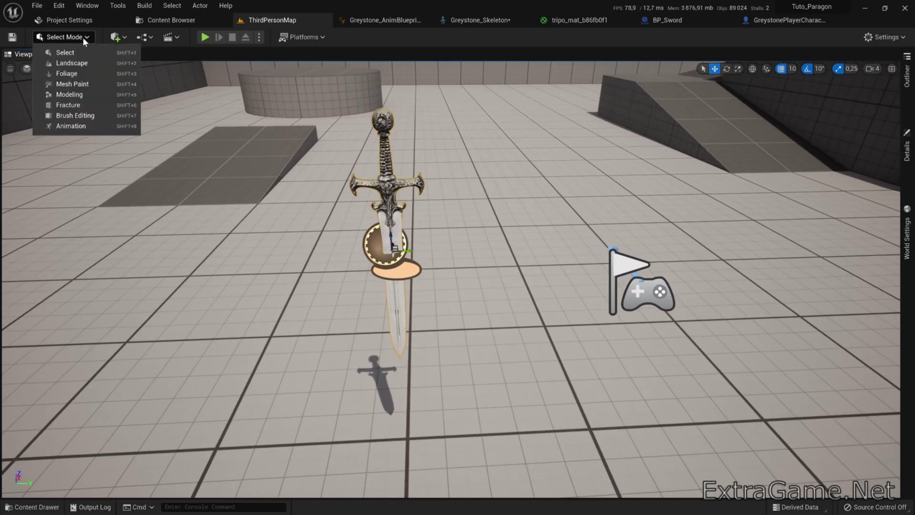
left_click(82, 95)
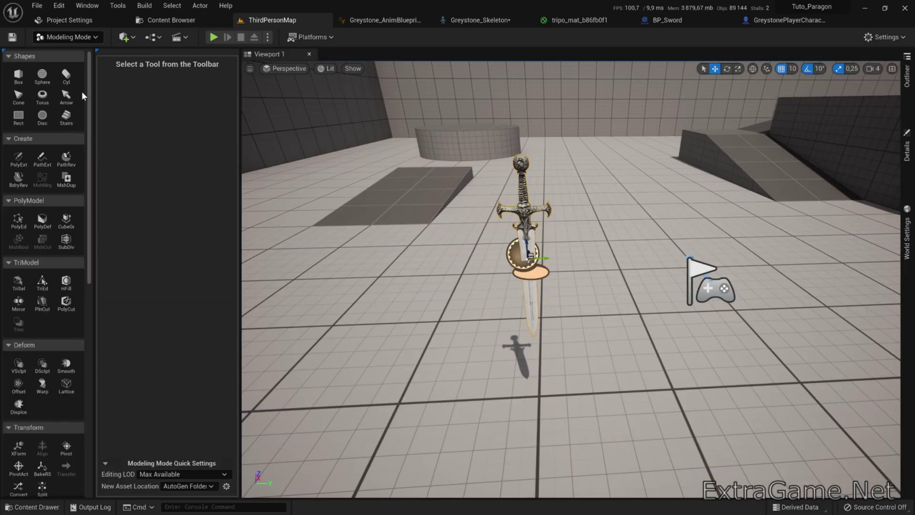
left_click(66, 448)
key("f")
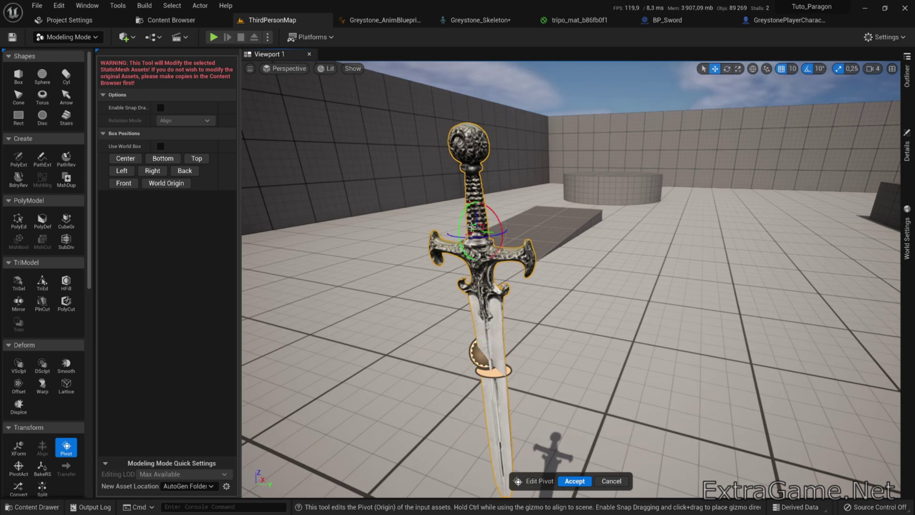
left_click(793, 69)
left_click(804, 93)
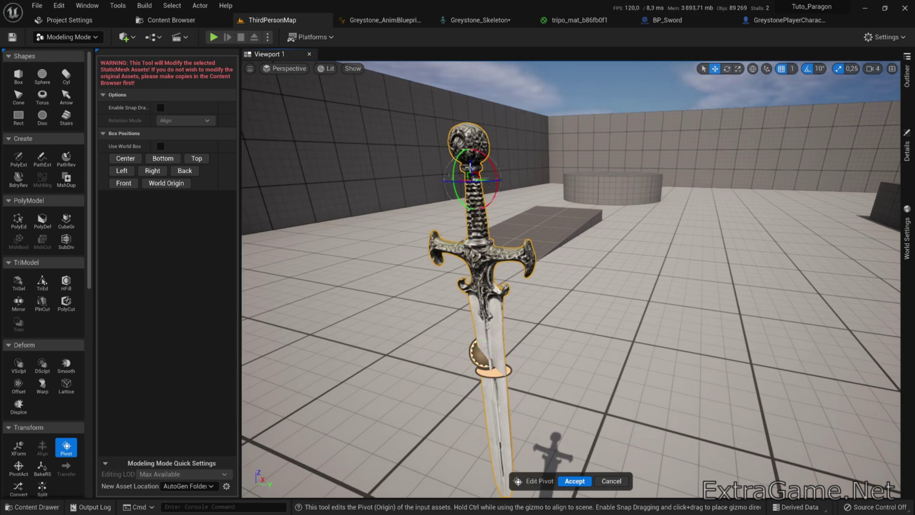
right_click_drag(474, 197, 470, 224)
- Set rotation snapping to 45°, rotate the sword's pivot around its red axis, accept the edit and return to Select mode
left_click(819, 69)
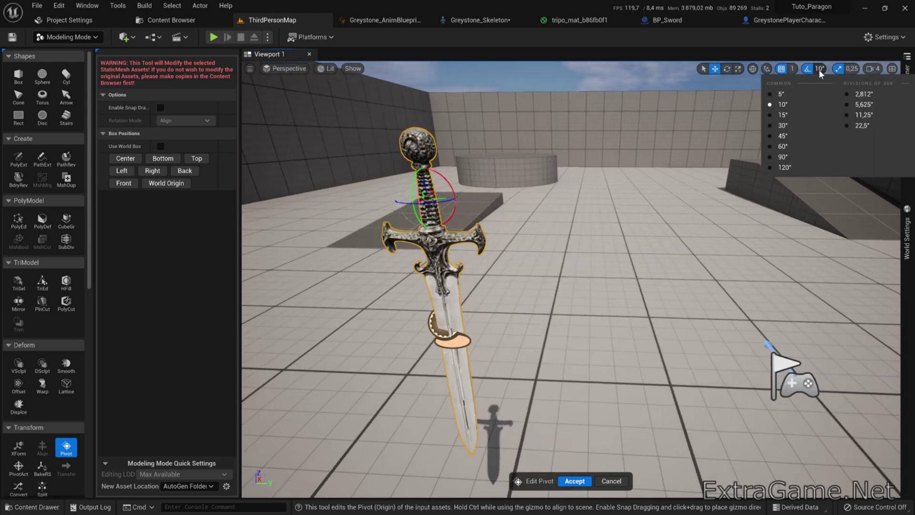
left_click(782, 136)
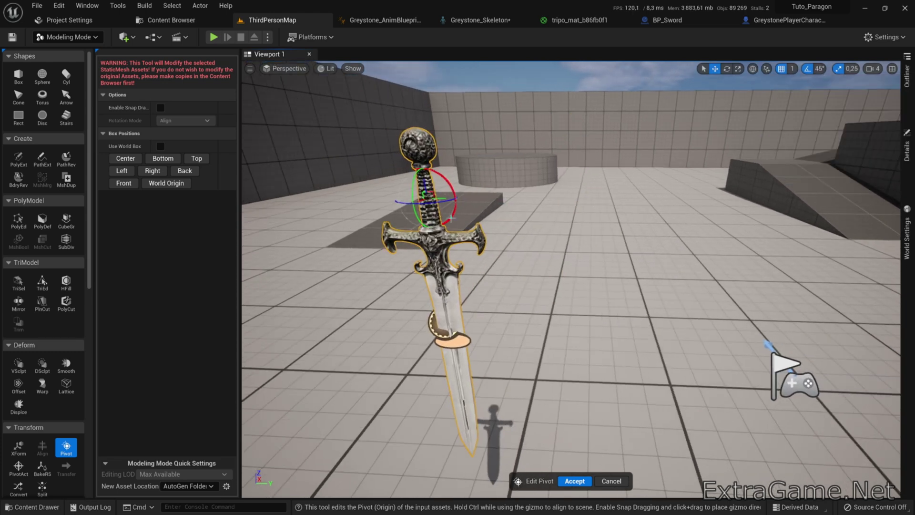
left_click(574, 481)
right_click_drag(466, 258, 429, 259)
left_click(65, 37)
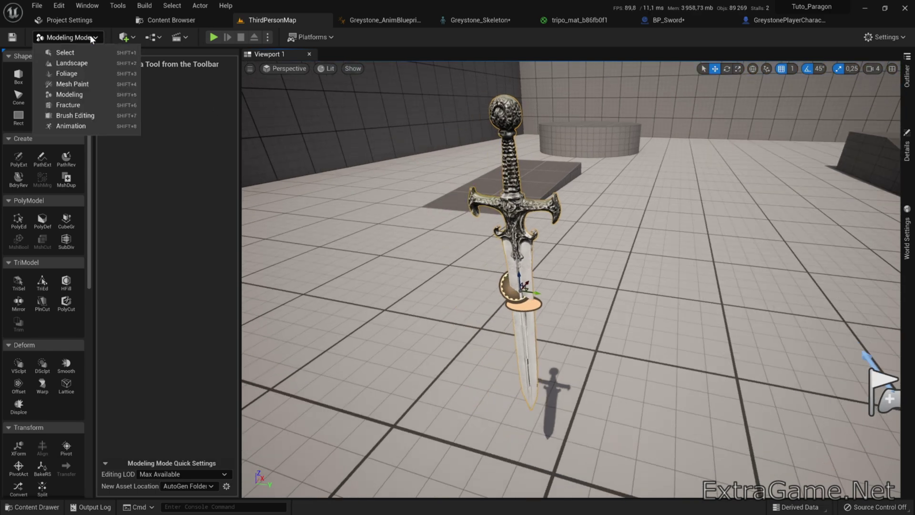
left_click(57, 51)
- Open the MedievalSword static mesh and show its pivot to check the position and orientation on the grip
left_click(170, 20)
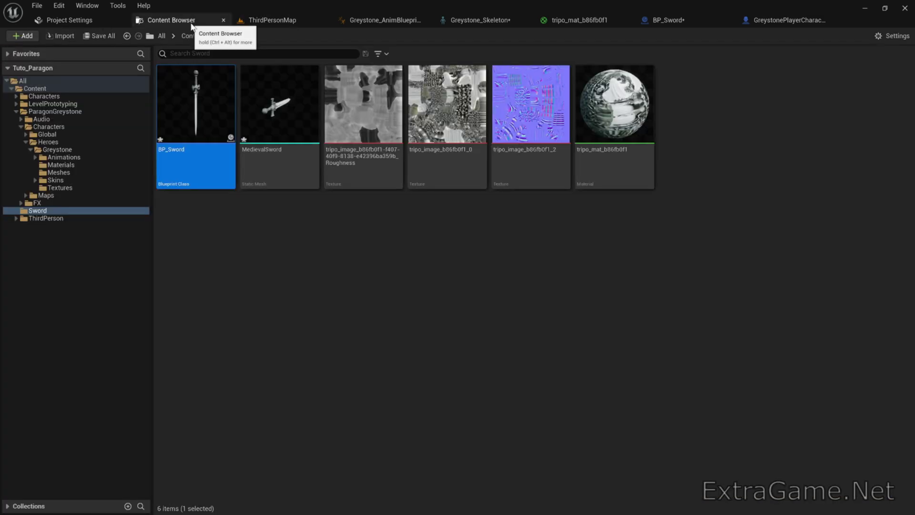
double_click(278, 138)
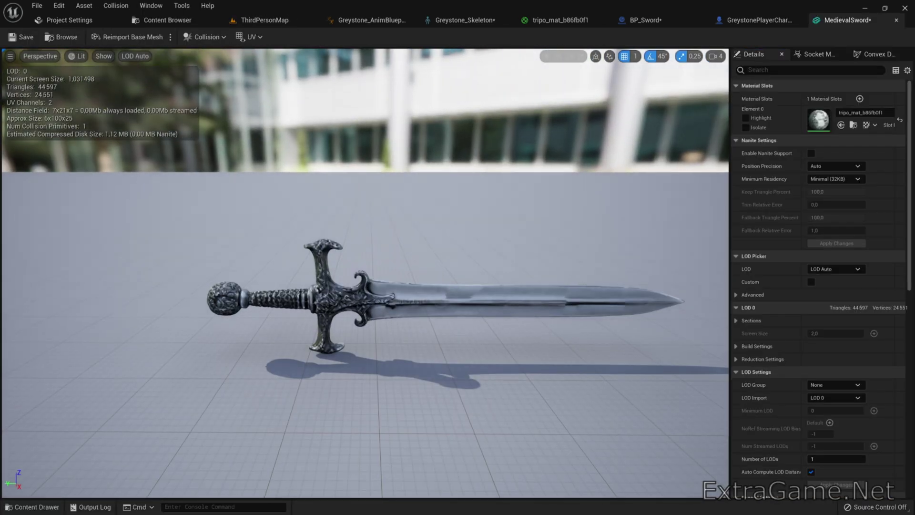
left_click(104, 56)
left_click(141, 151)
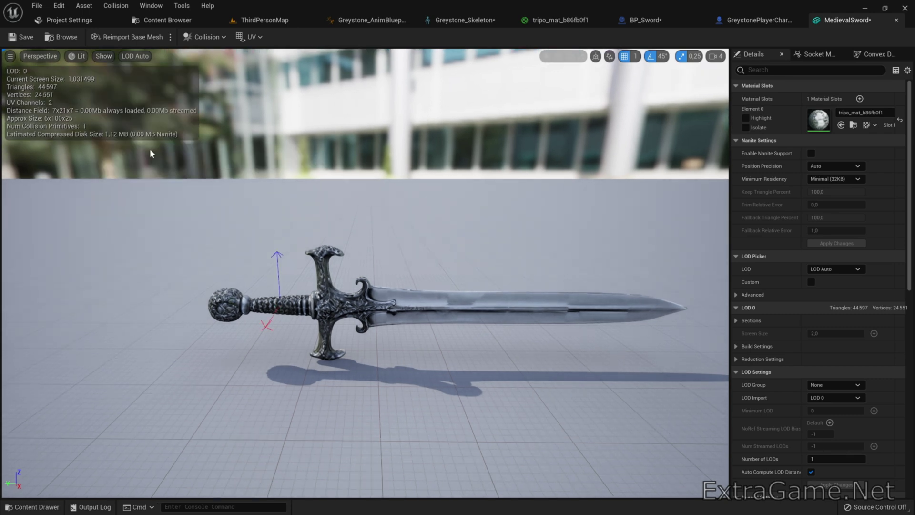
scroll(227, 268, "up", 3)
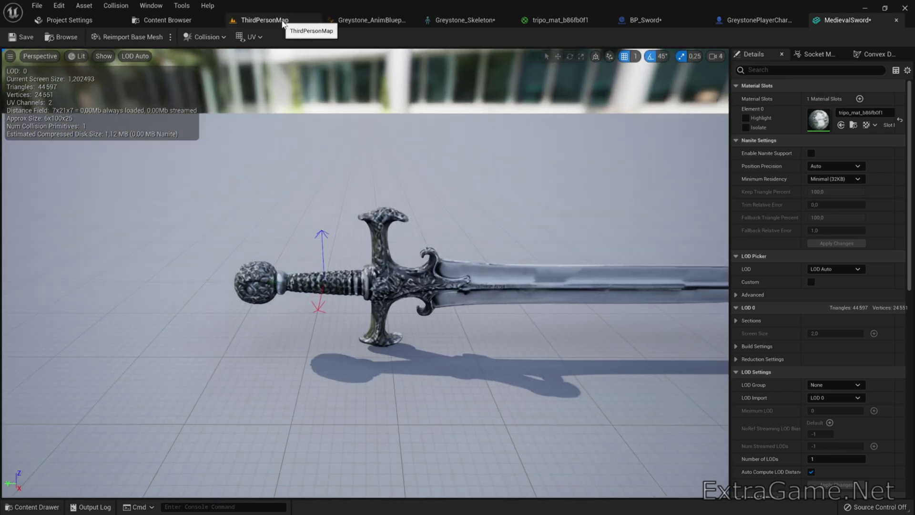
- Readjust the sword's pivot in ThirdPersonMap with Edit Pivot in Modeling mode, accept it and return to Select mode
left_click(283, 22)
left_click(65, 36)
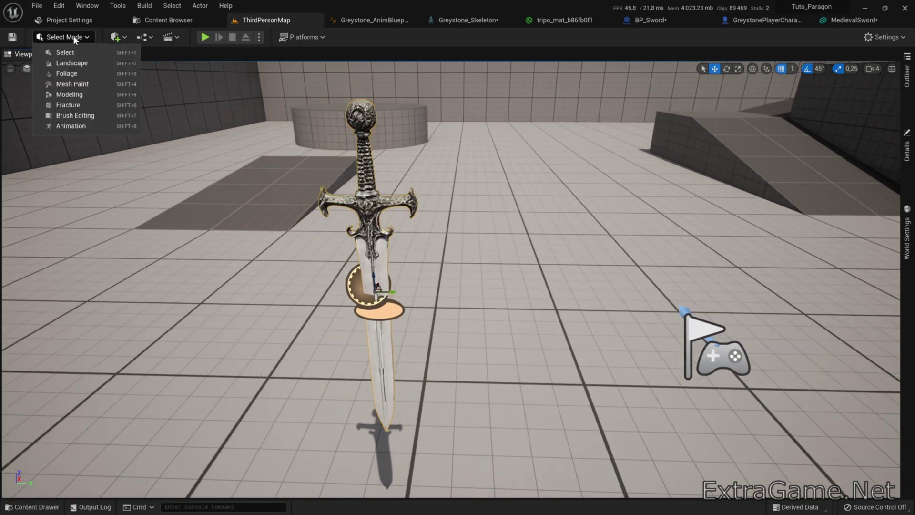
left_click(79, 100)
left_click(67, 447)
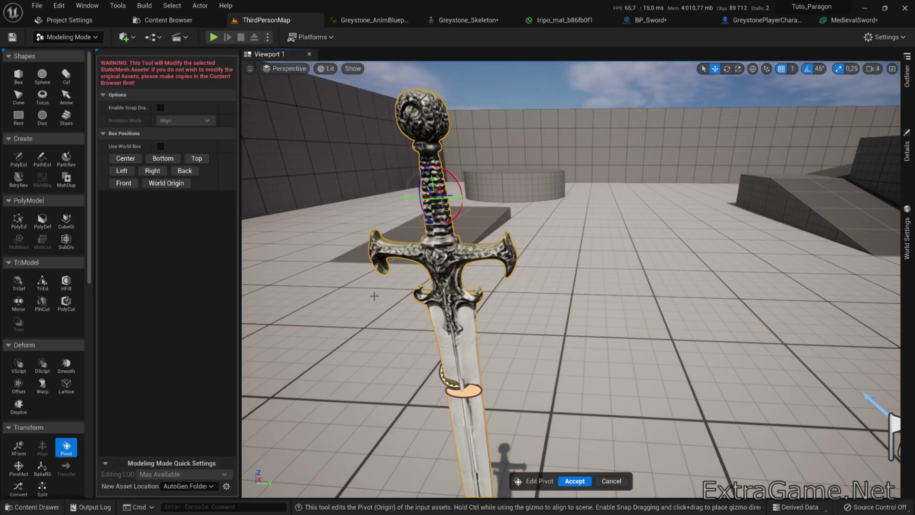
left_click(574, 481)
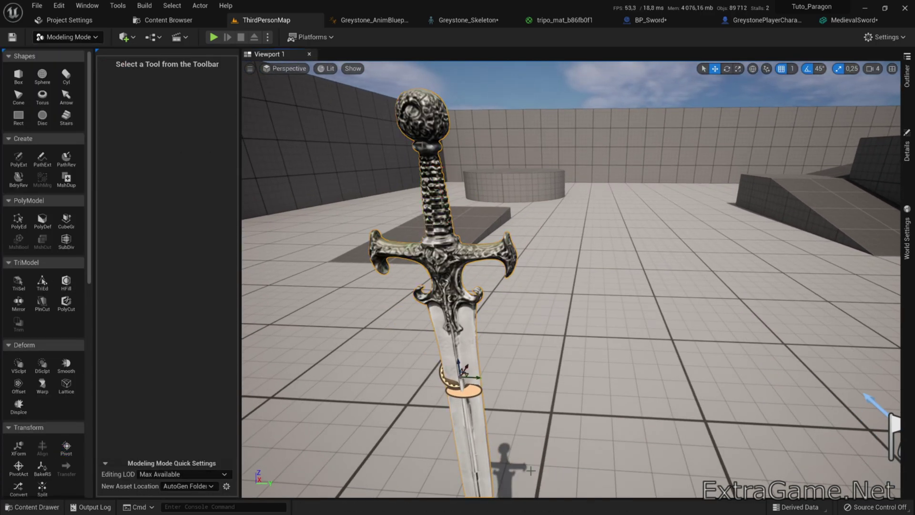
left_click(65, 37)
left_click(75, 52)
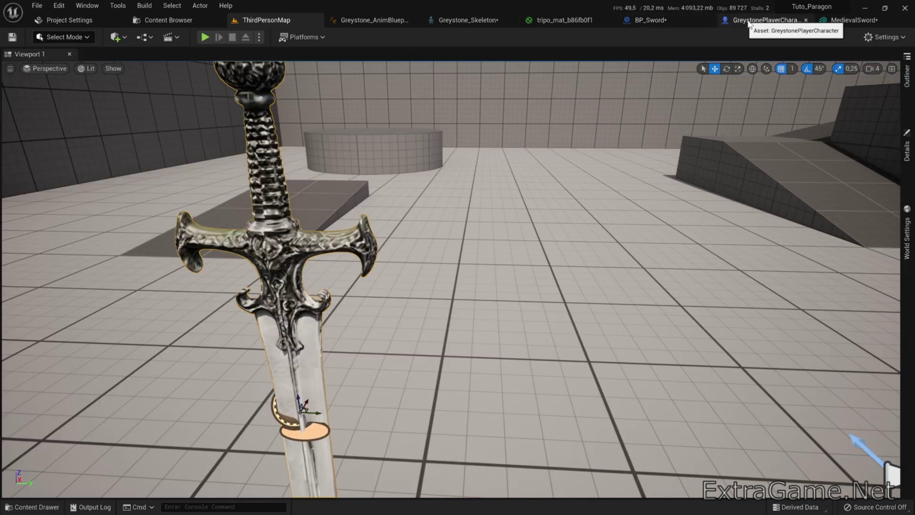
- Return to the MedievalSword static mesh and save it with the readjusted pivot
left_click(853, 20)
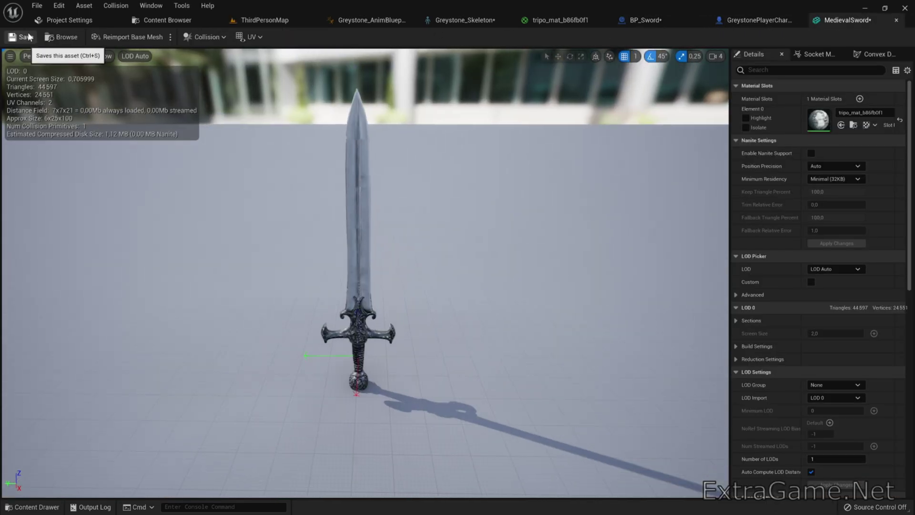
left_click(28, 36)
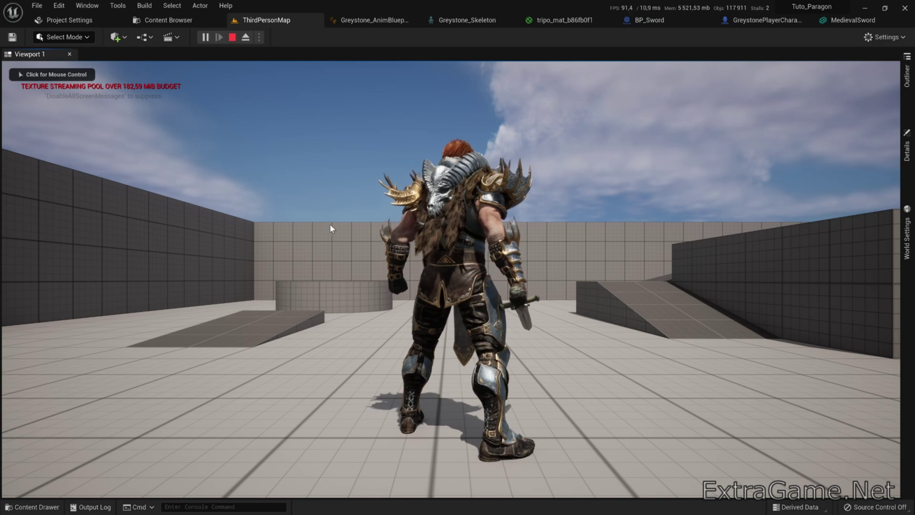
- Playtest ThirdPersonMap by running and jumping around with Greystone to check how the attached sword sits in the hand
left_click(330, 223)
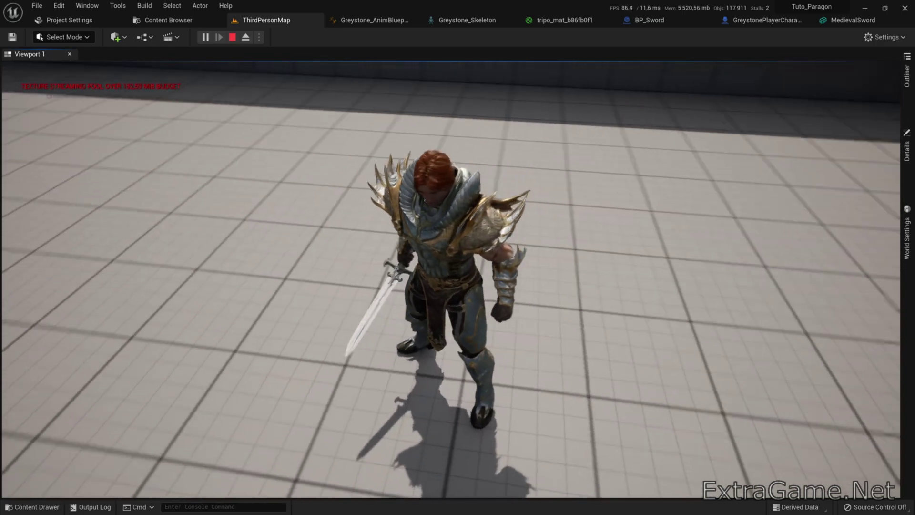
key("w")
key("w")
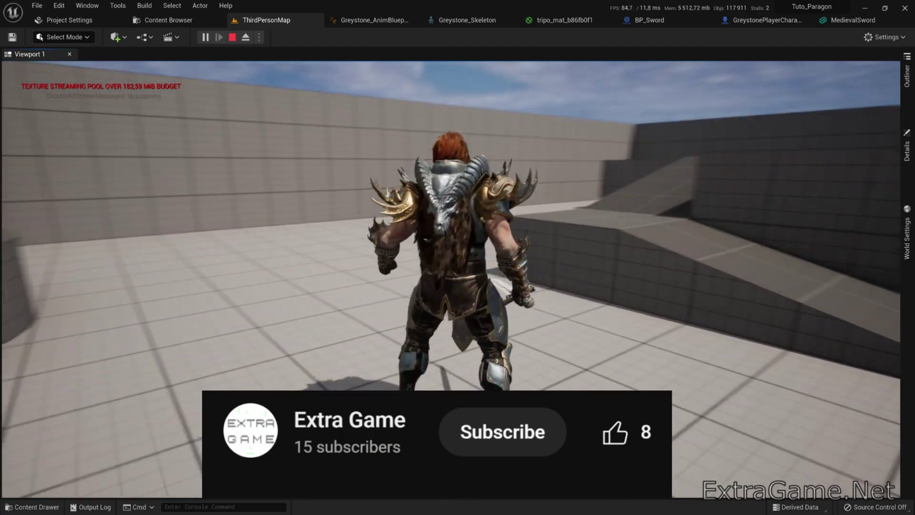
key("w")
key("space")
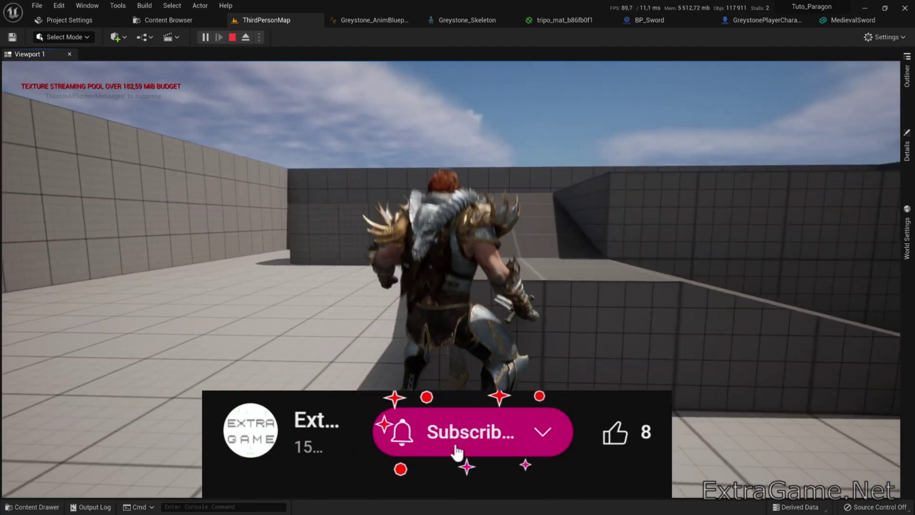
key("w")
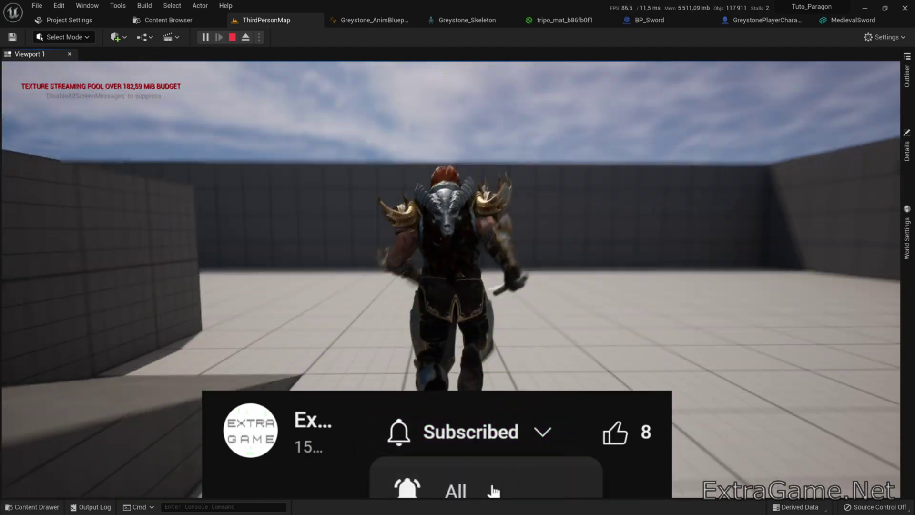
key("w")
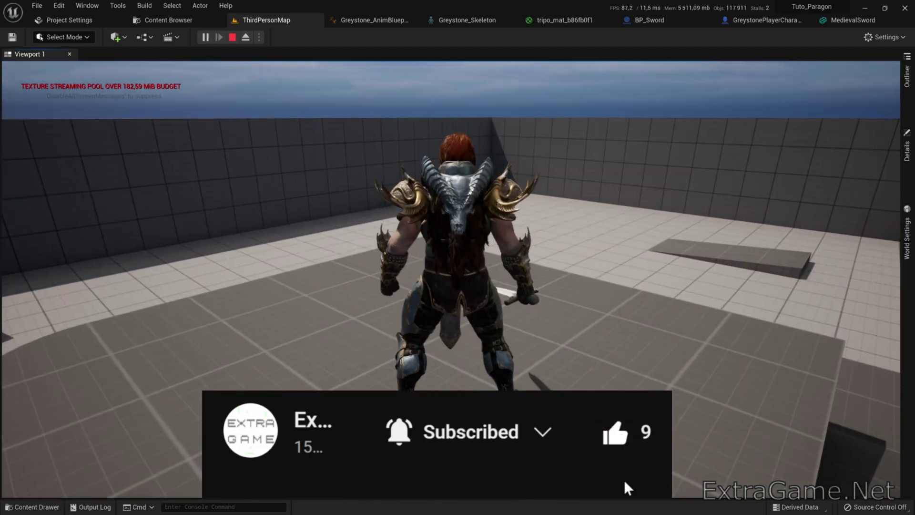
key("w")
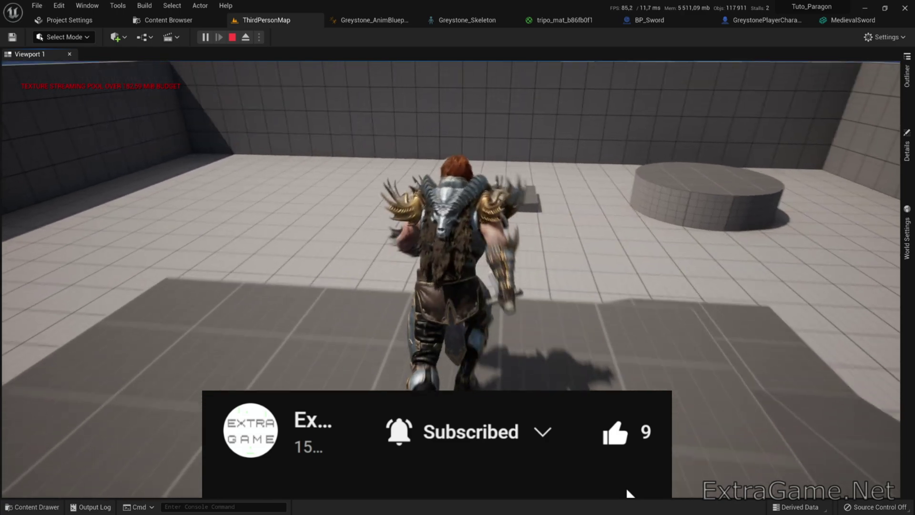
key("w")
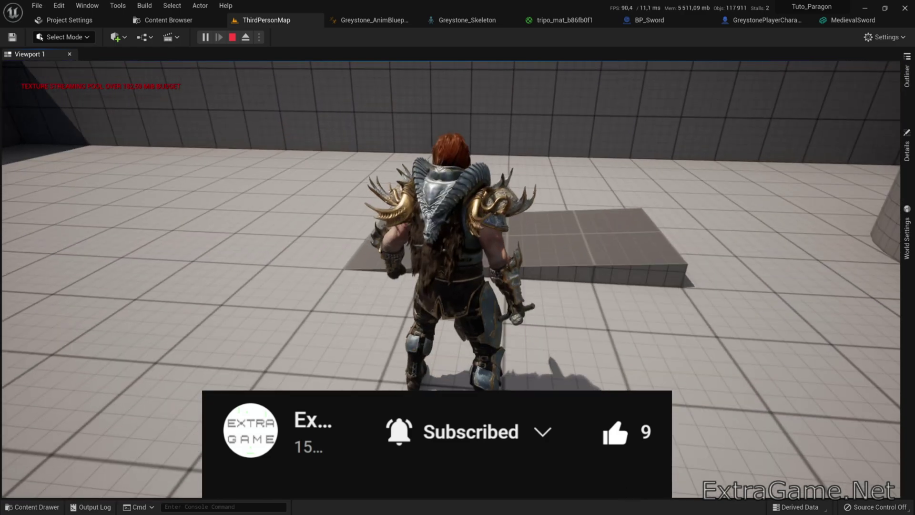